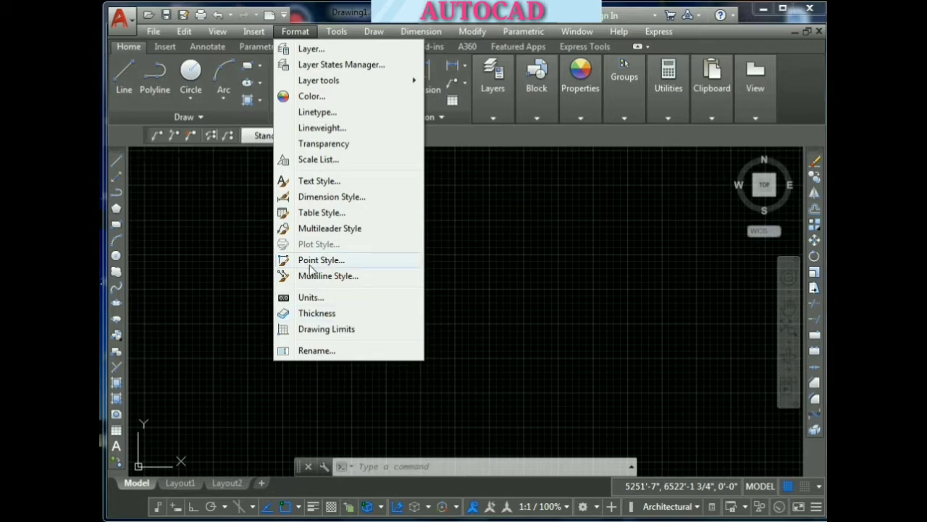
Place a single point object in the empty drawing, slightly below and to the left of the middle
click(116, 367)
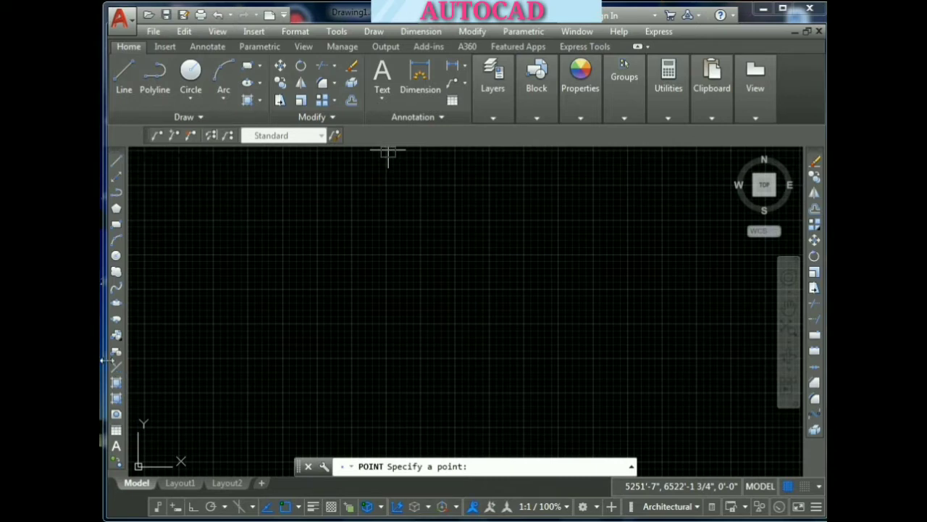
click(116, 366)
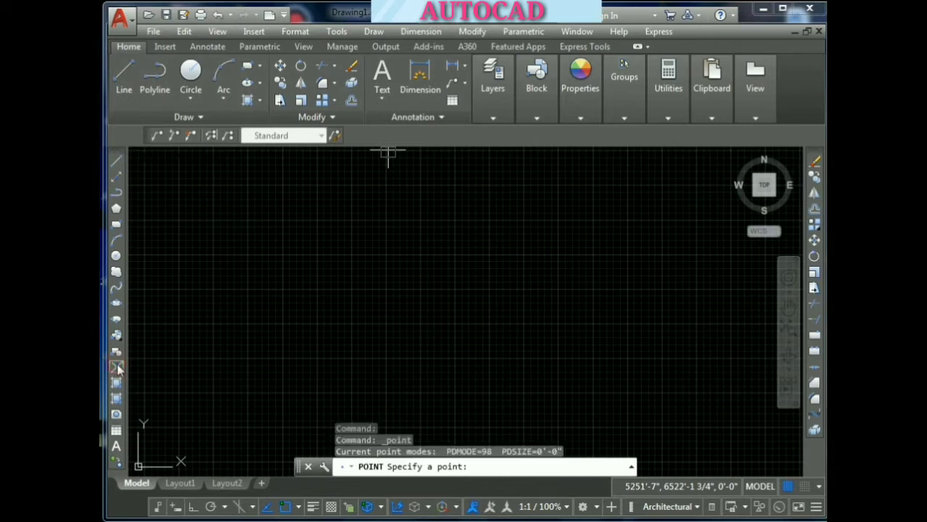
click(388, 352)
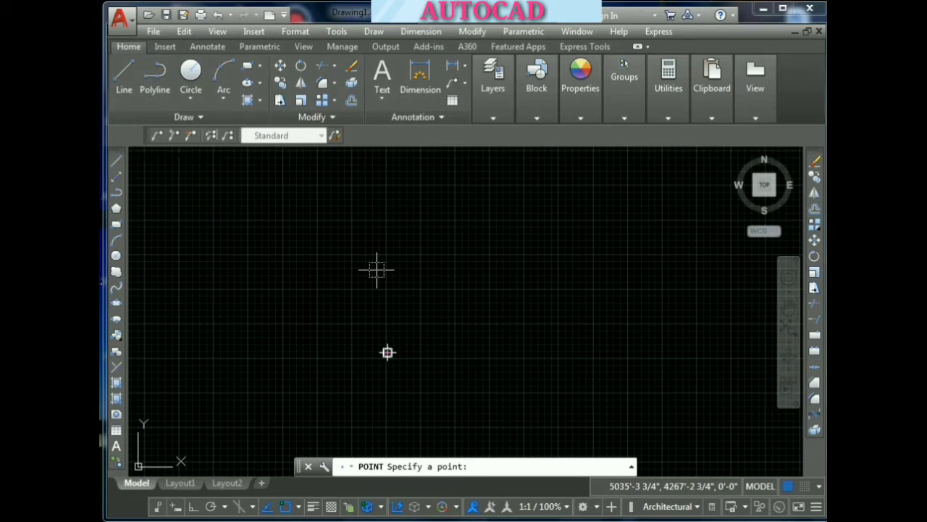
key(ctrl+z)
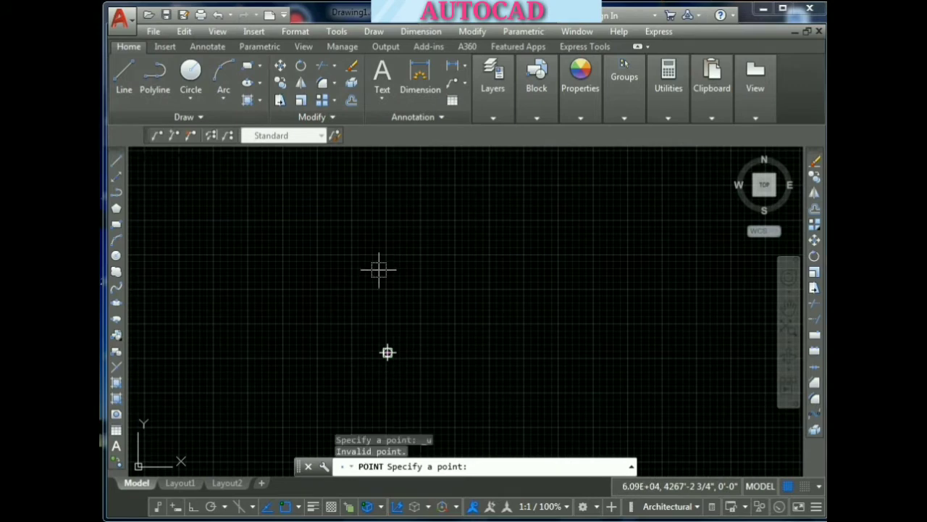
key(ctrl+z)
key(Escape)
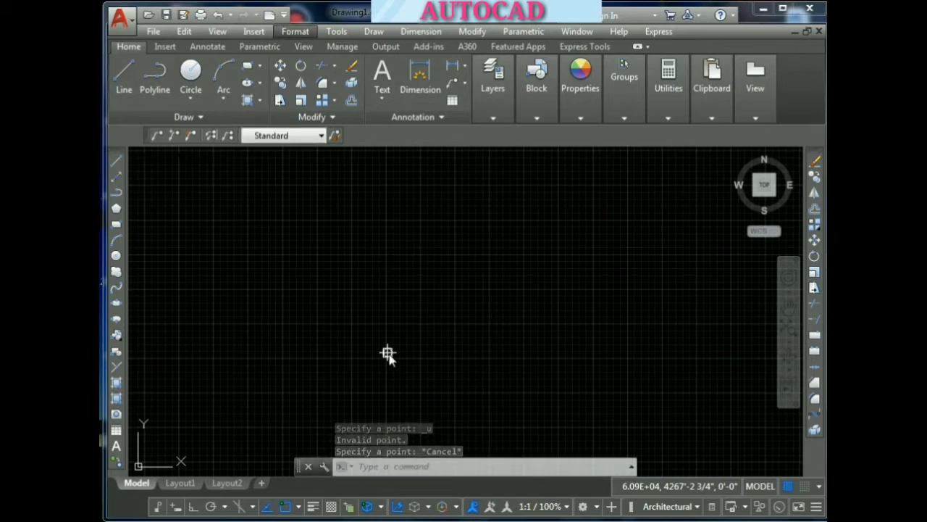
Place four more points around the existing one: one above it, one below it, one to its upper right and one to its lower right
click(116, 366)
click(381, 269)
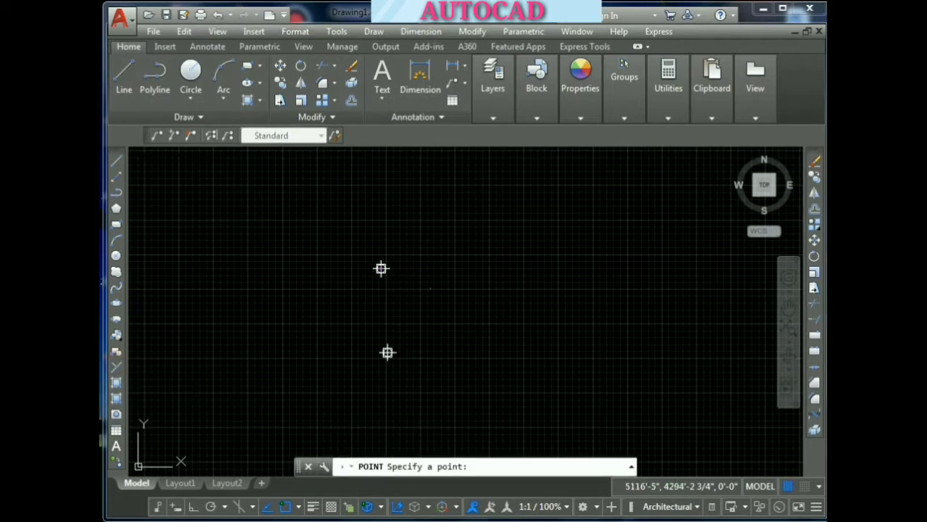
click(493, 293)
click(548, 418)
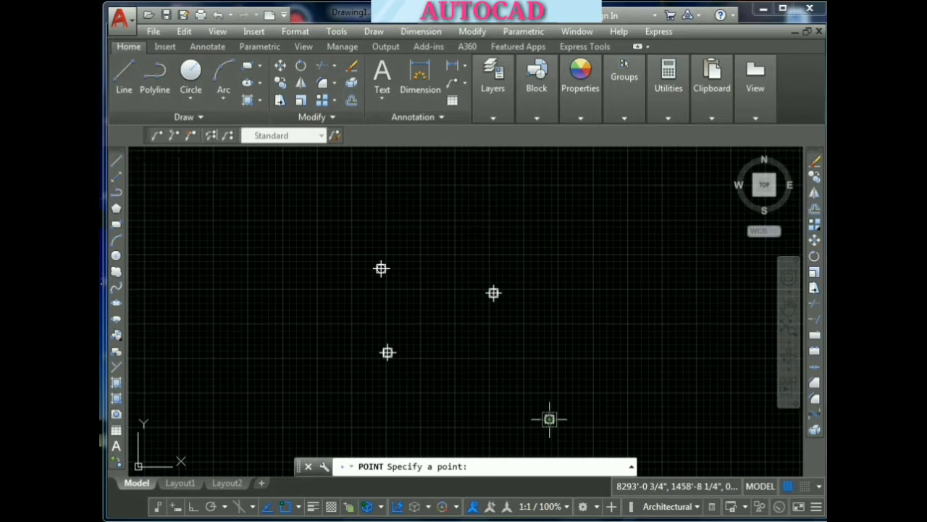
click(397, 407)
key(Escape)
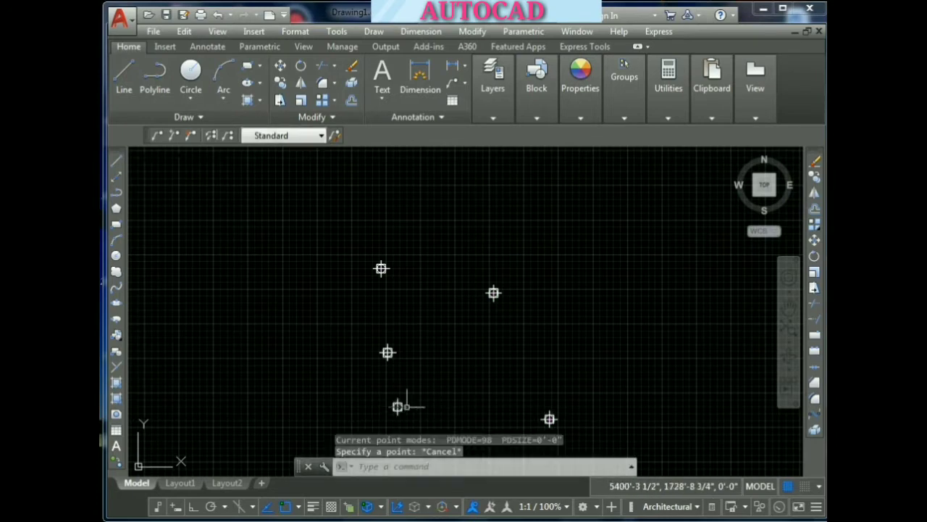
key(Escape)
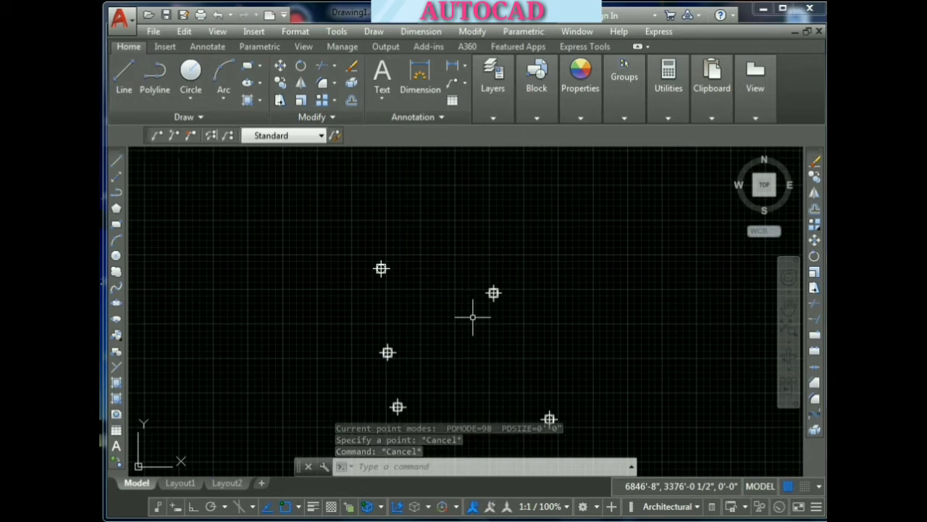
Set the point style to the plain single dot
scroll(377, 270, up, 4)
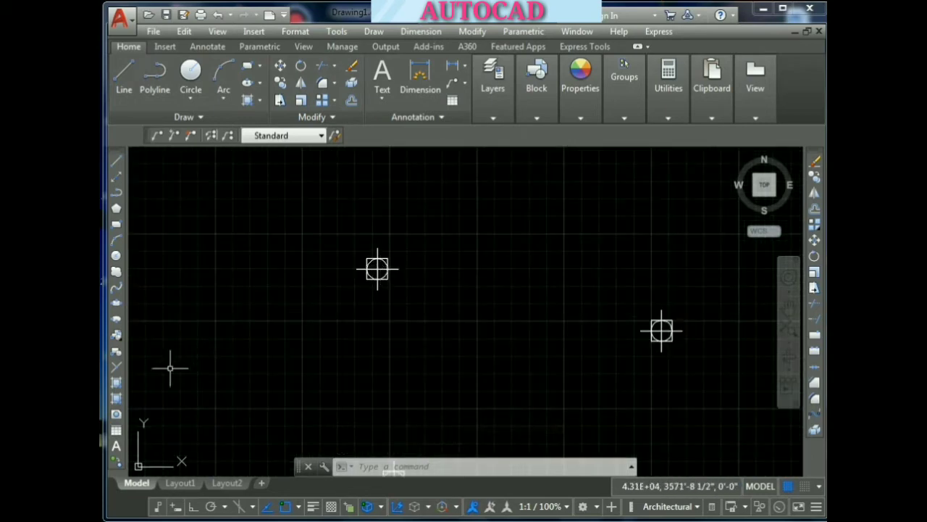
click(294, 31)
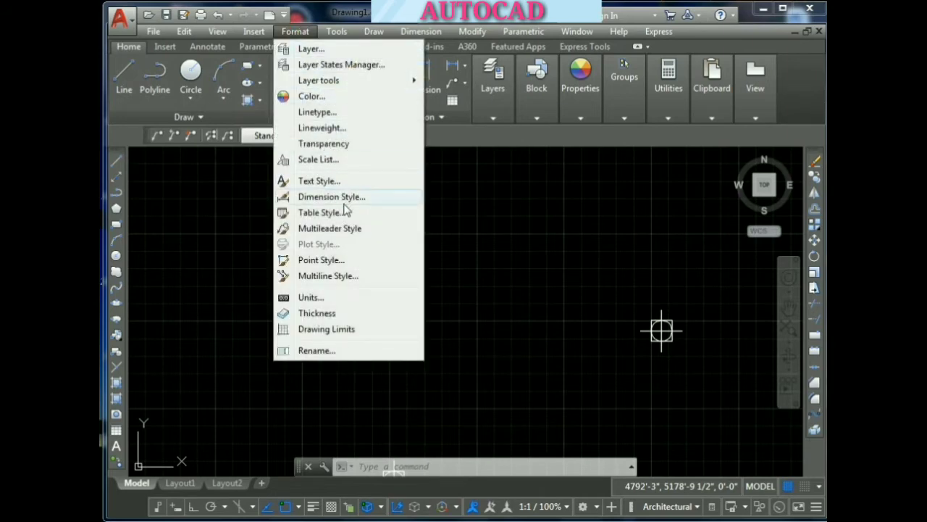
click(332, 262)
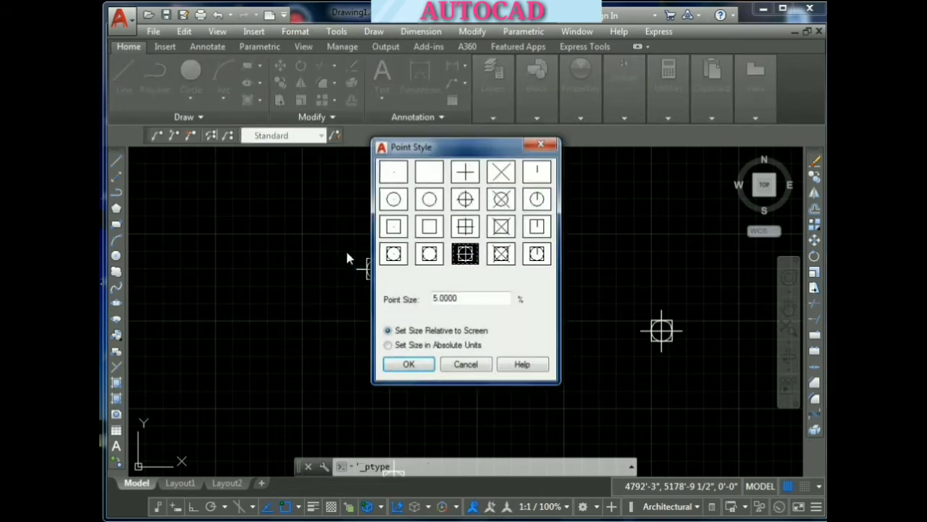
click(397, 173)
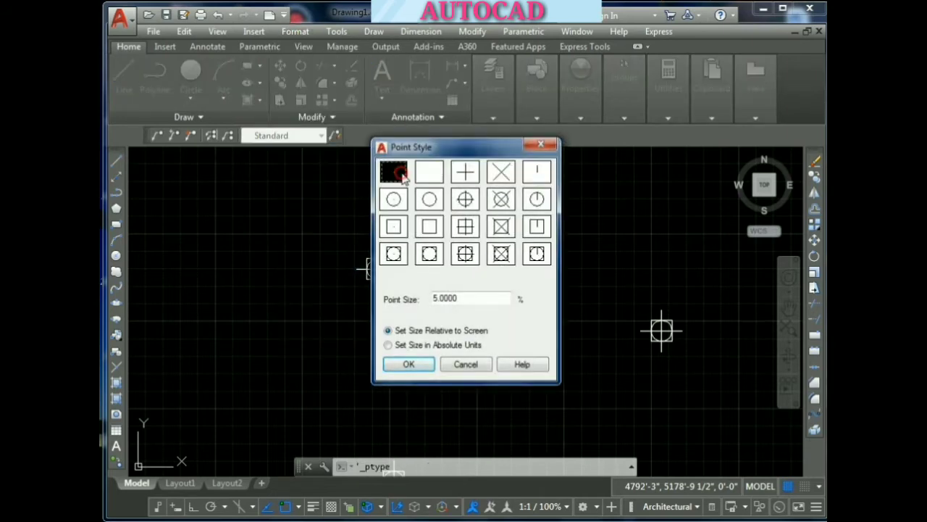
click(410, 364)
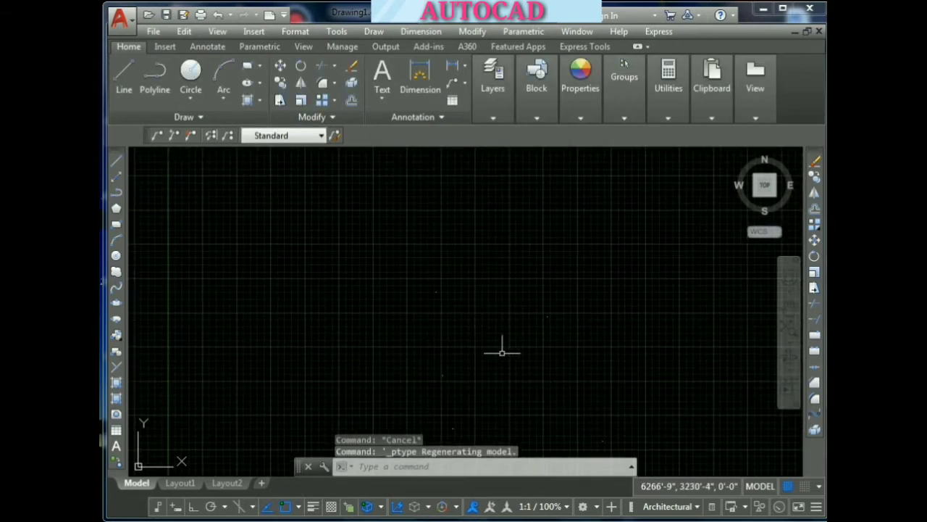
click(582, 355)
click(499, 277)
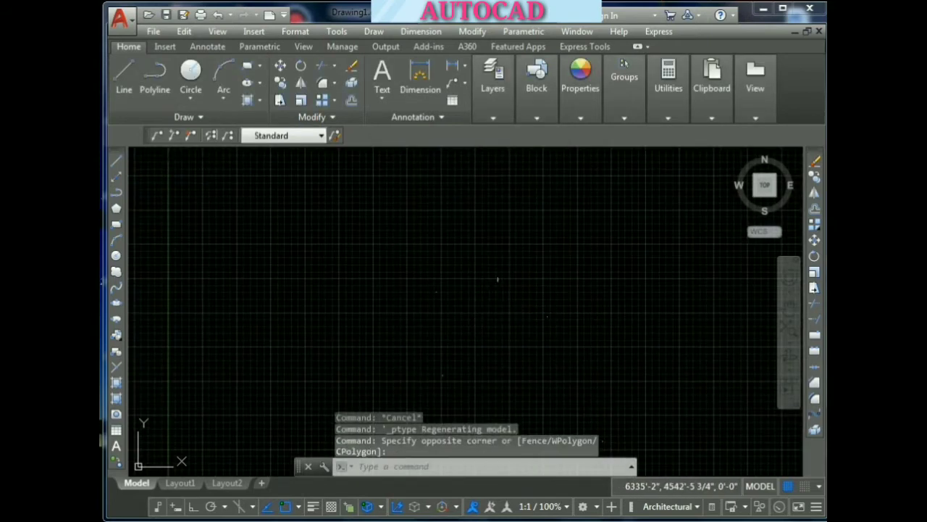
key(Escape)
key(Escape)
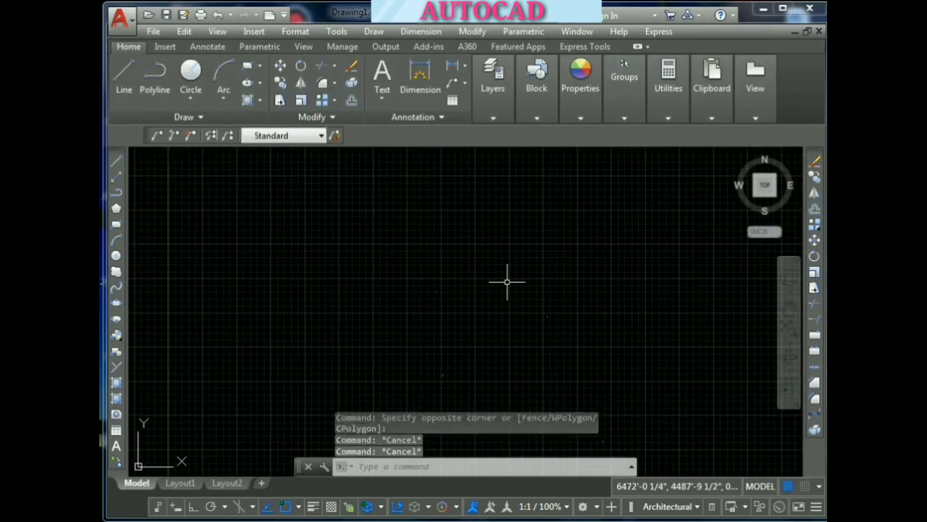
Set the point style to the circle with a cross through it
click(297, 37)
click(340, 261)
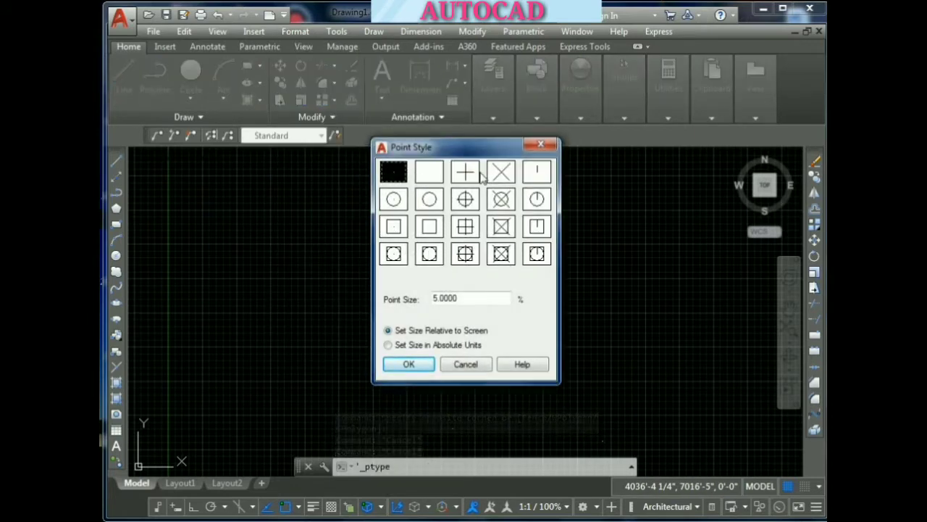
click(464, 203)
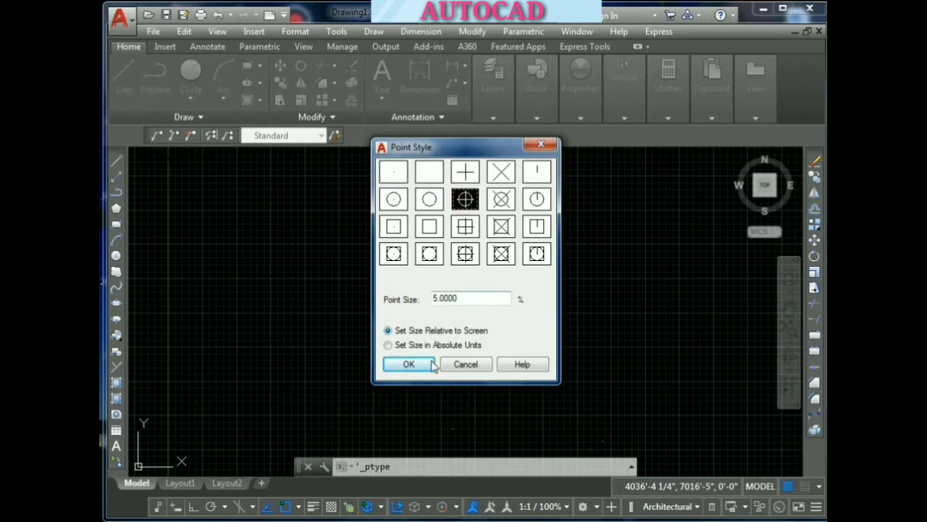
click(408, 364)
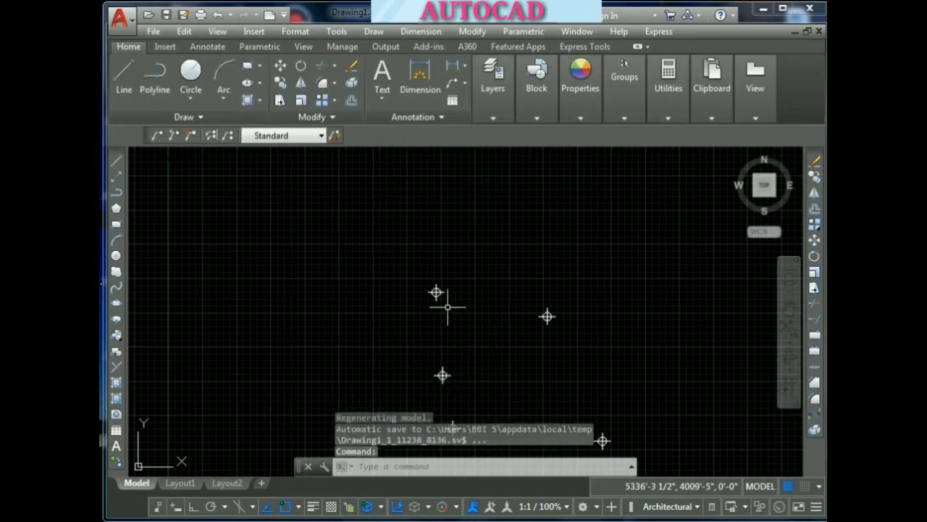
Draw a closed five-sided outline with the Line command, snapping to all five points and starting from the middle point on the left side
scroll(447, 307, up, 3)
scroll(450, 262, down, 5)
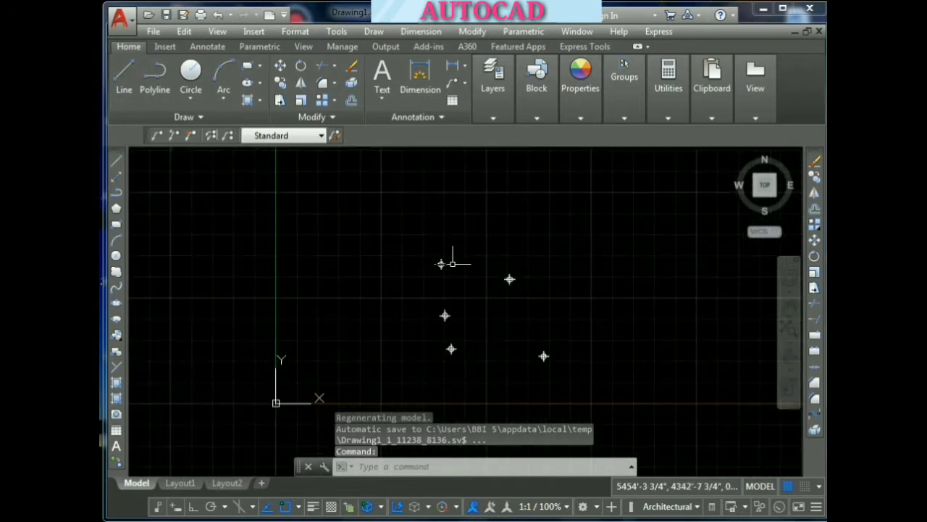
scroll(474, 318, up, 2)
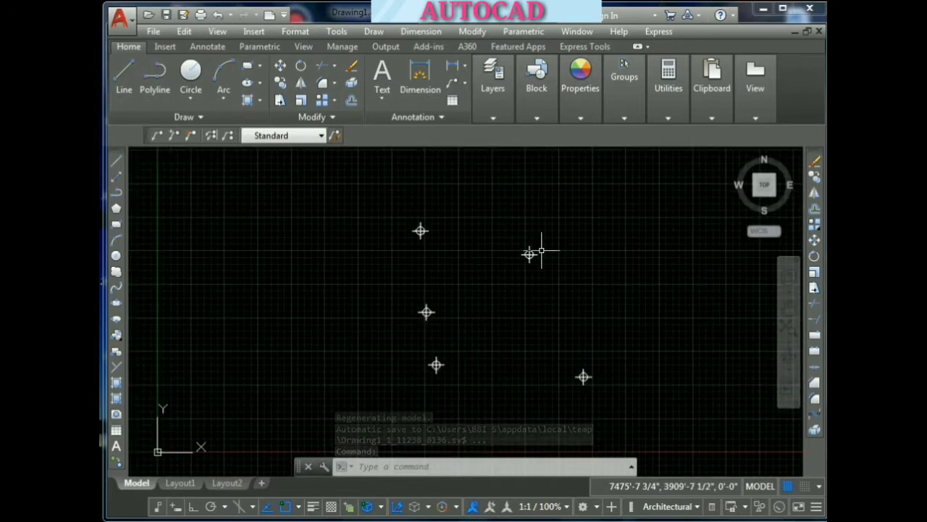
text(l)
key(Return)
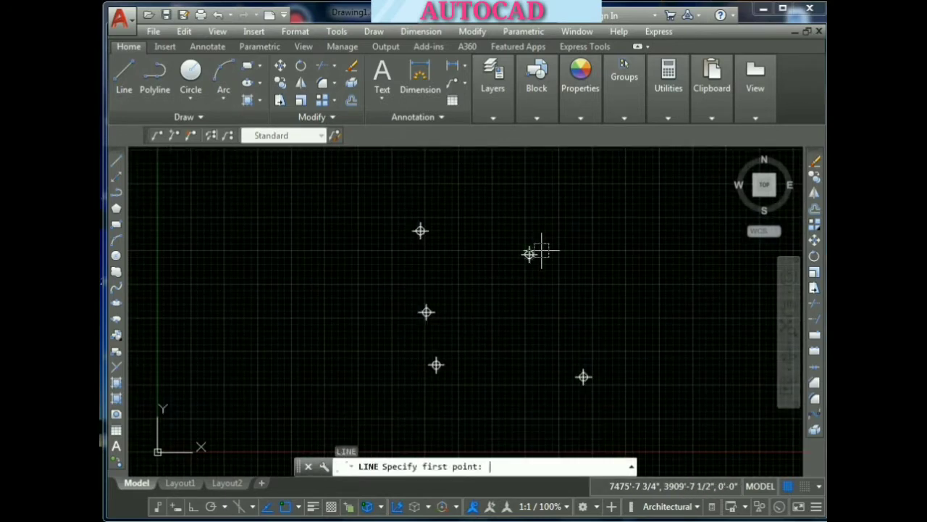
click(425, 312)
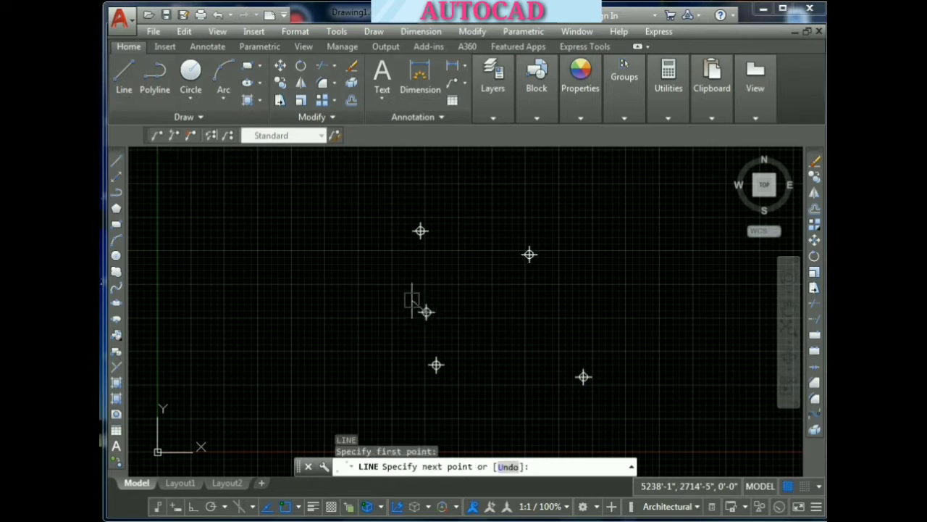
click(420, 231)
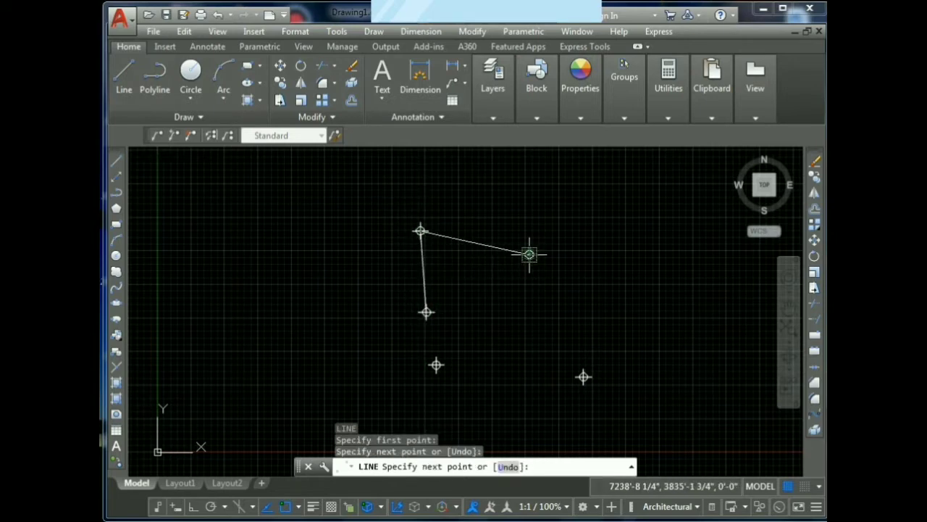
click(529, 254)
click(584, 376)
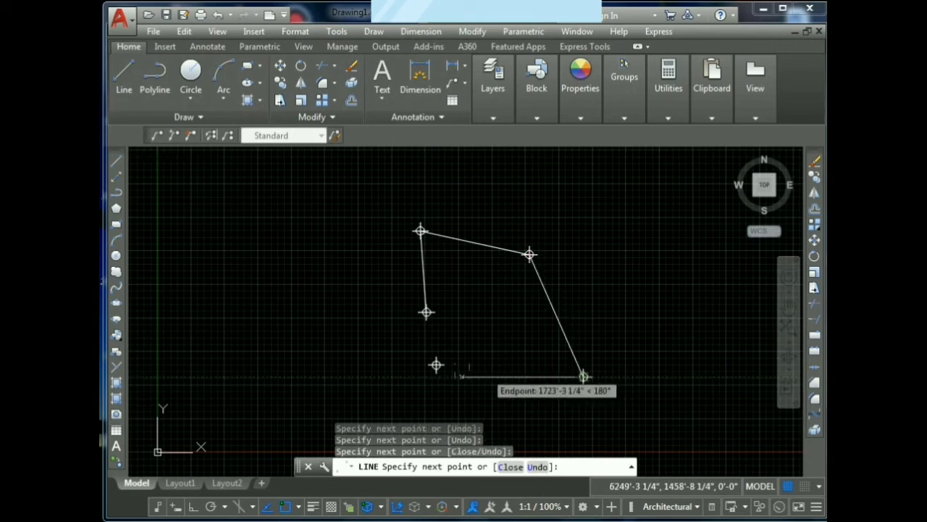
click(436, 364)
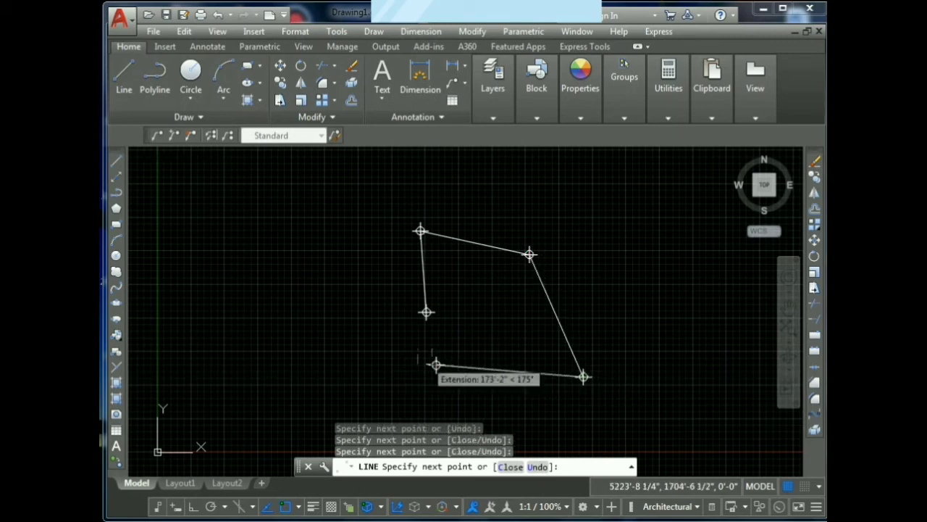
click(426, 312)
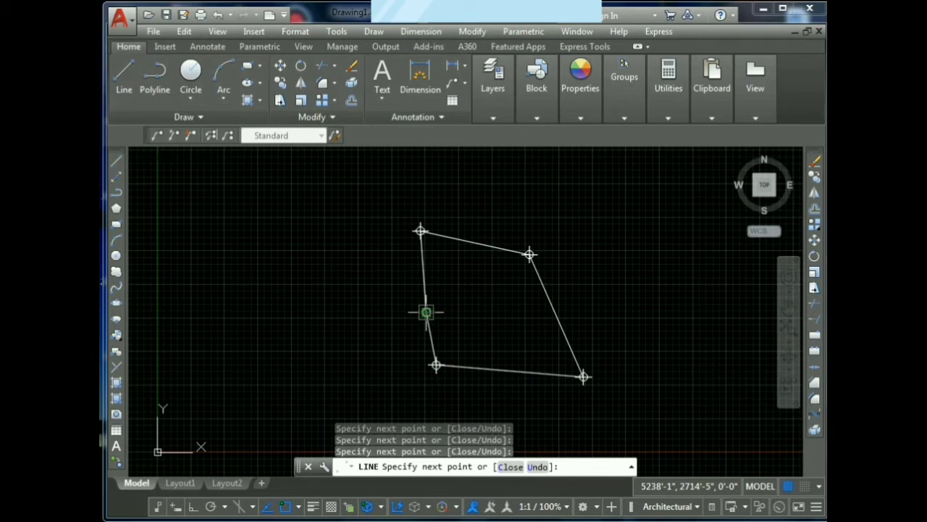
key(Return)
key(Escape)
key(Escape)
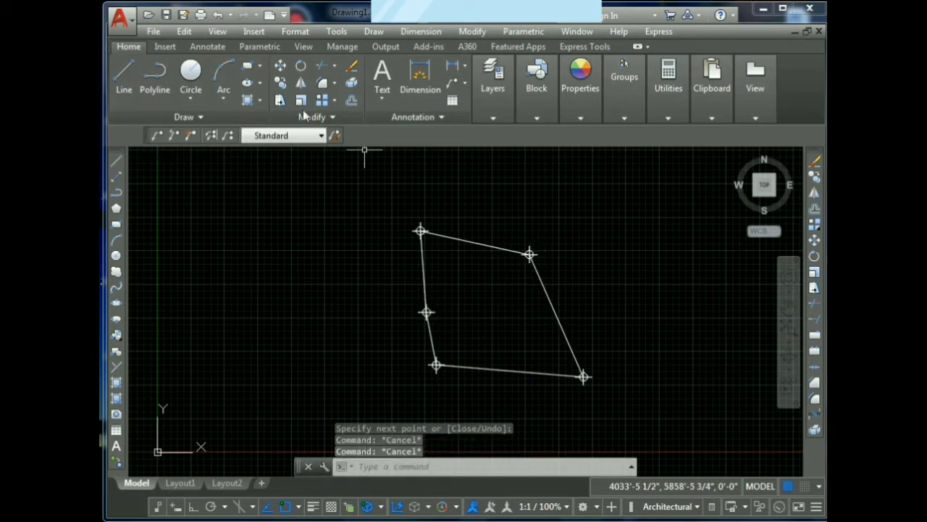
Set the point size to 20% relative to the screen in the point style settings
click(296, 31)
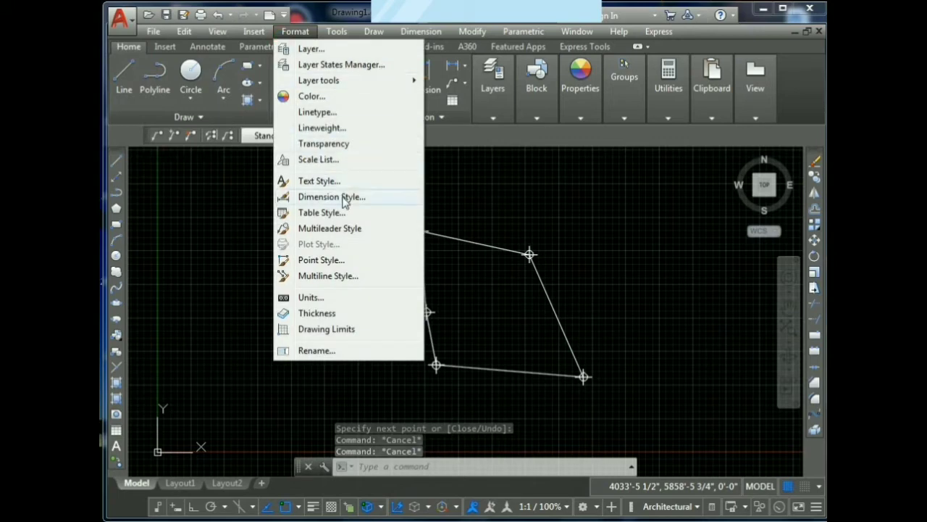
click(322, 259)
drag(484, 295, 354, 306)
text(20)
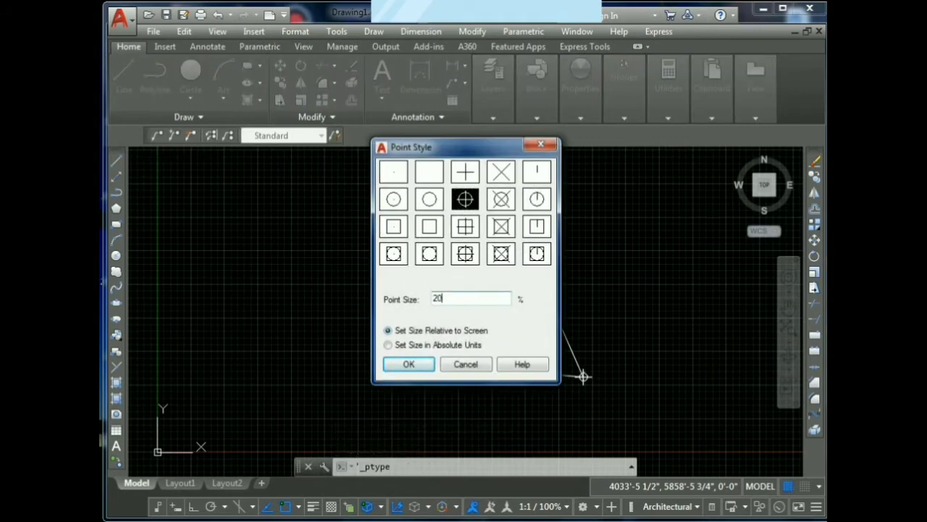
key(Return)
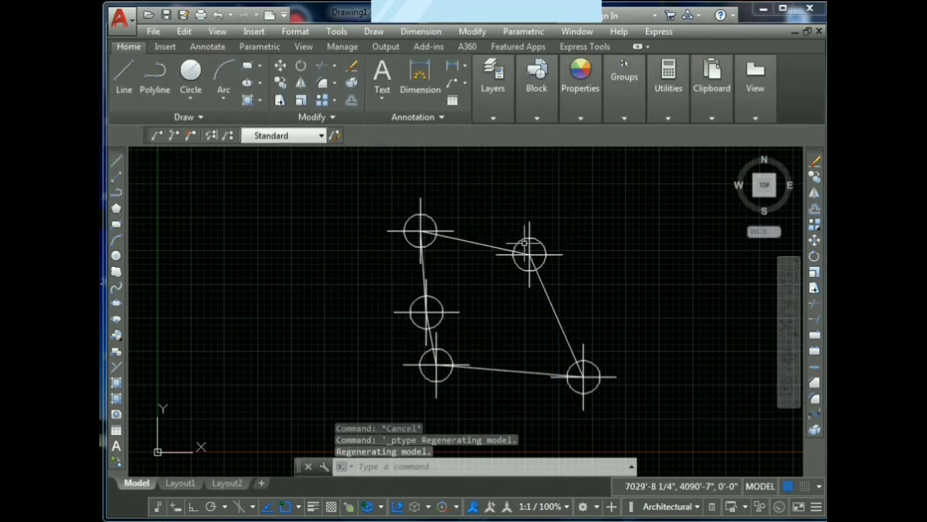
Set the point size to 5% relative to the screen in the point style settings
click(304, 31)
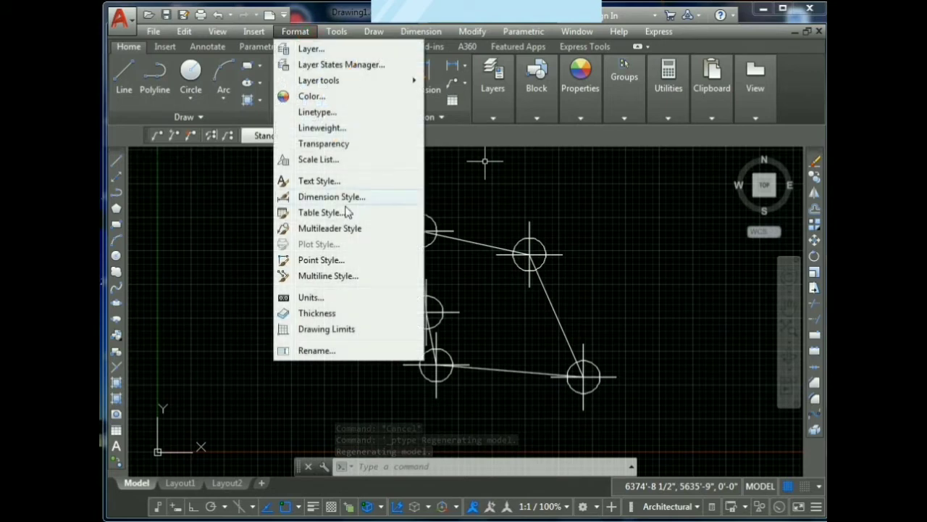
click(321, 260)
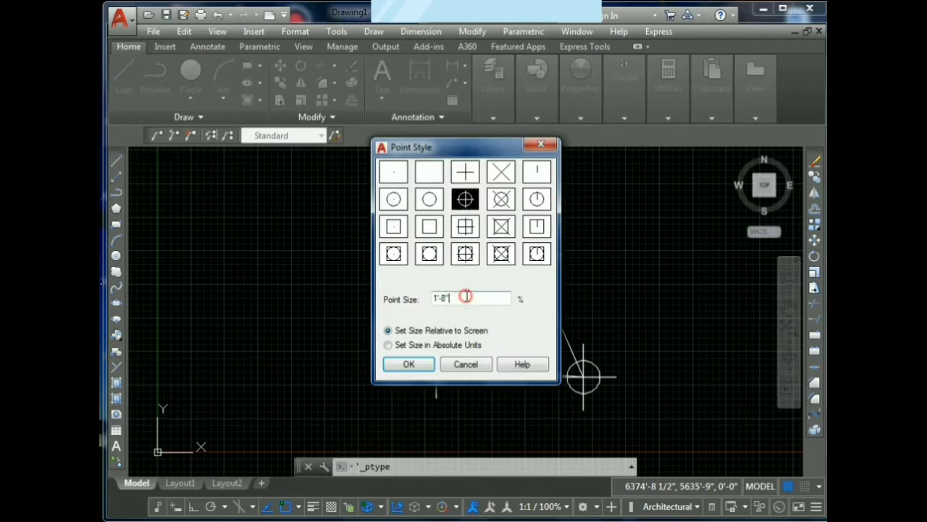
key(Return)
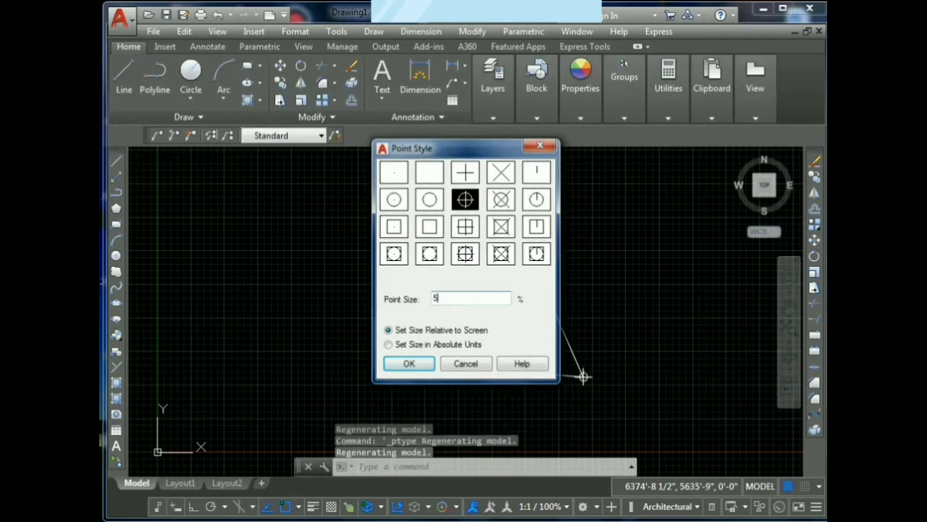
scroll(623, 315, up, 2)
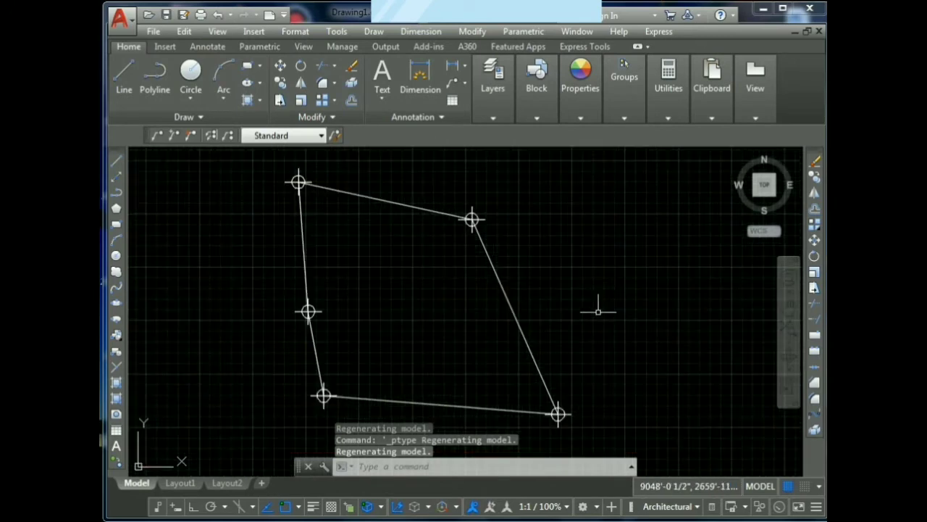
Place a single point inside the five-sided outline
click(116, 366)
click(391, 313)
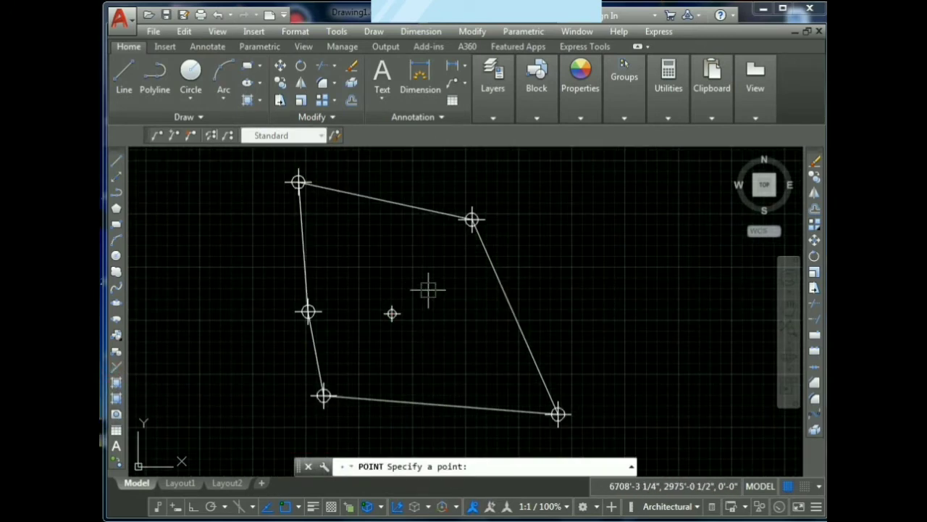
text(``)
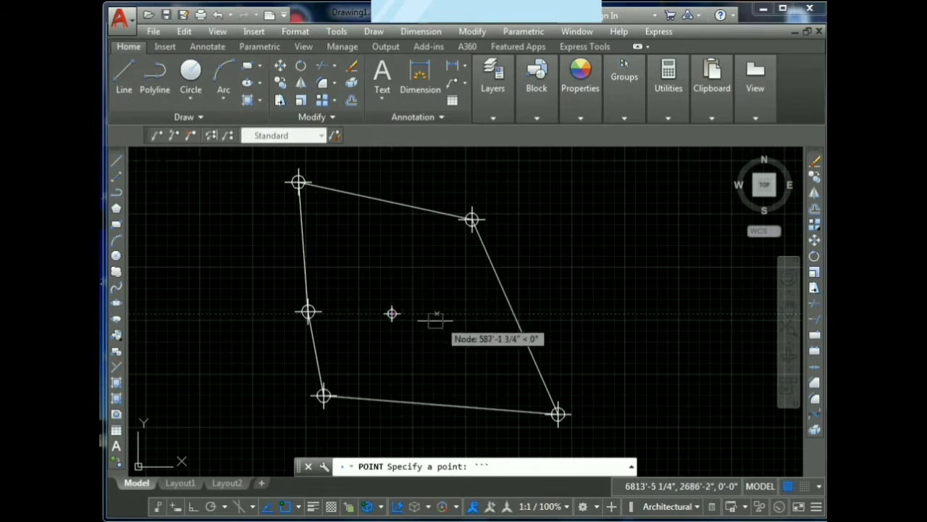
key(Escape)
key(Escape)
key(Escape)
mouse_move(414, 332)
mouse_down()
mouse_move(356, 275)
mouse_move(355, 287)
mouse_up()
Set the point style to the empty circle inside a square
click(296, 32)
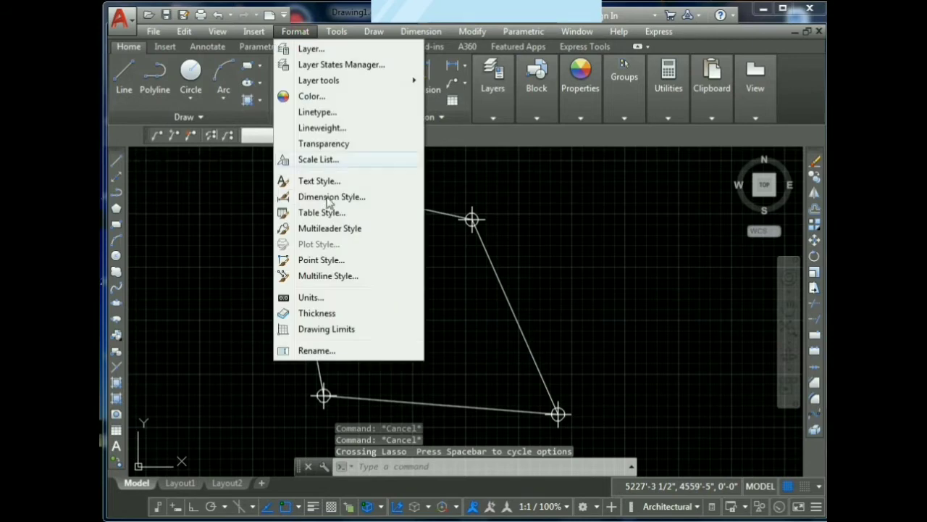
click(319, 259)
click(429, 257)
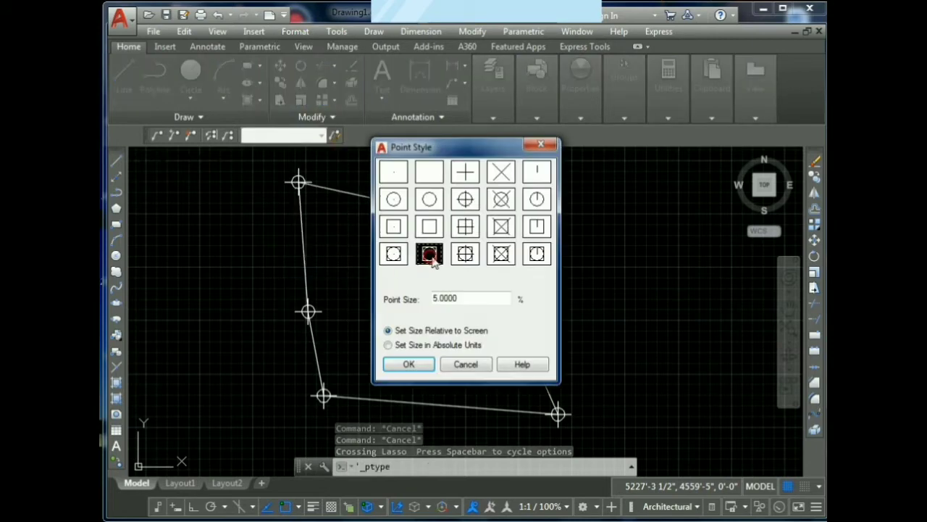
click(409, 364)
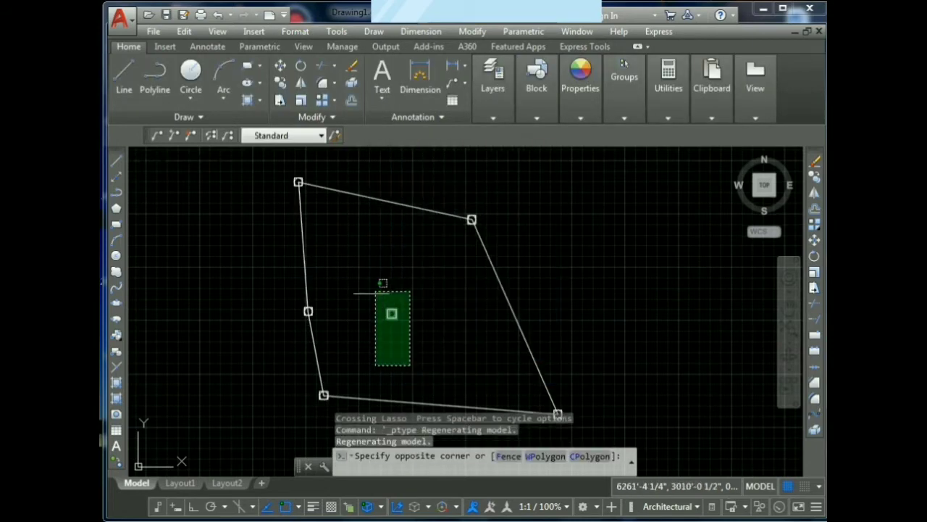
Erase the loose point inside the five-sided outline
key(Escape)
key(Escape)
key(Escape)
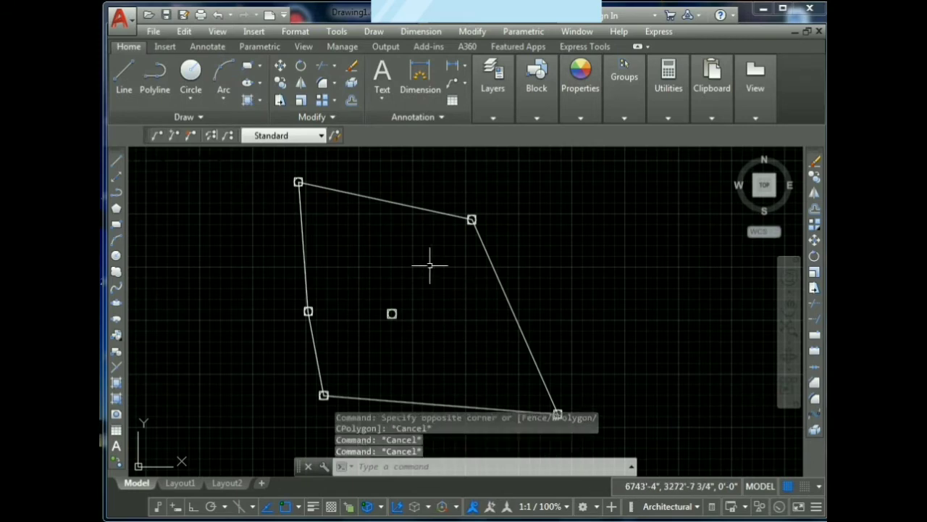
click(419, 327)
key(Delete)
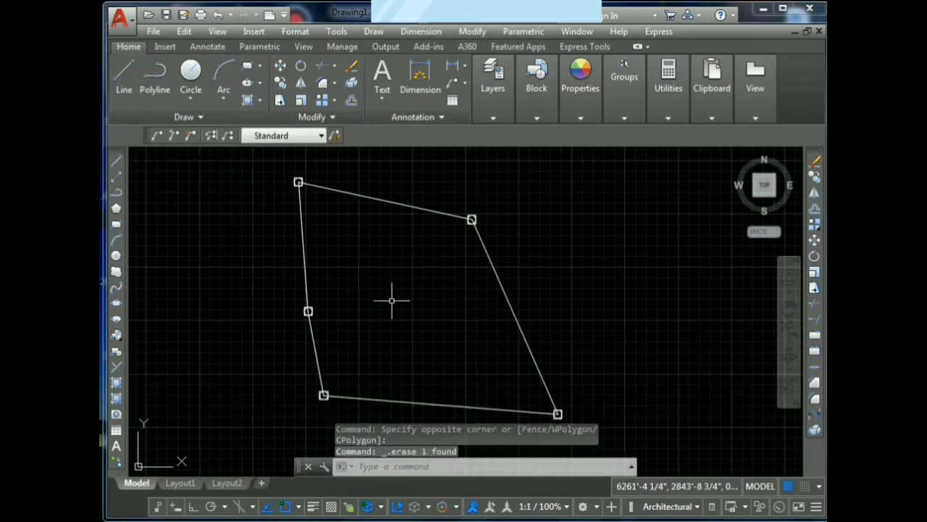
Examine the modification settings of the STANDARD multiline style and close the dialogs without changing anything
scroll(395, 298, down, 5)
scroll(492, 326, up, 3)
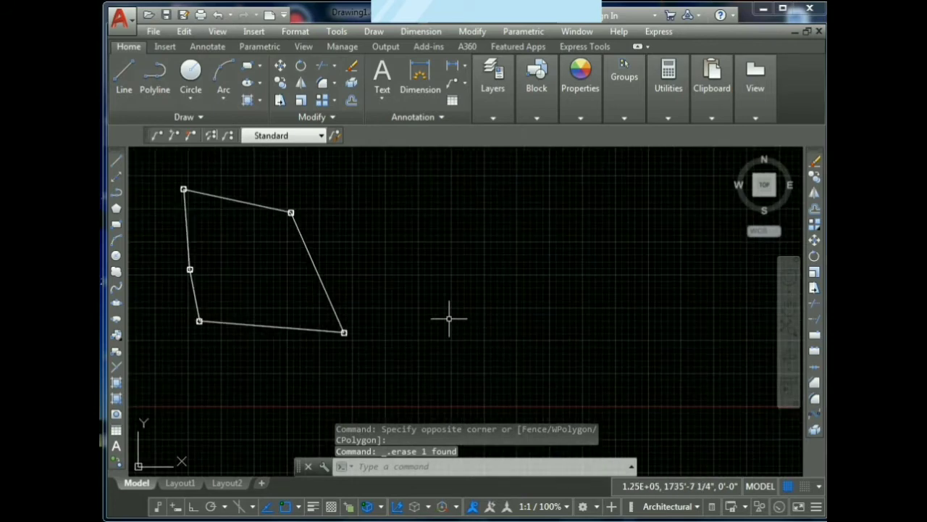
click(293, 32)
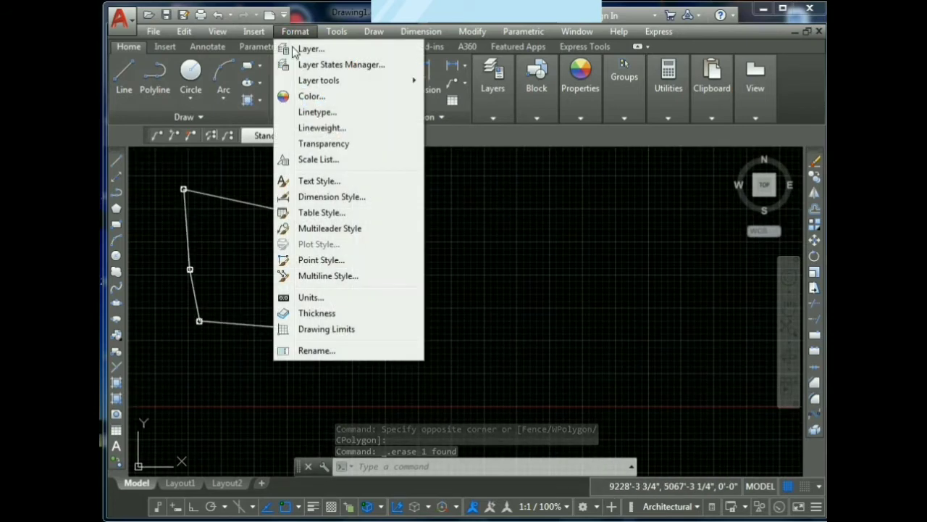
click(328, 276)
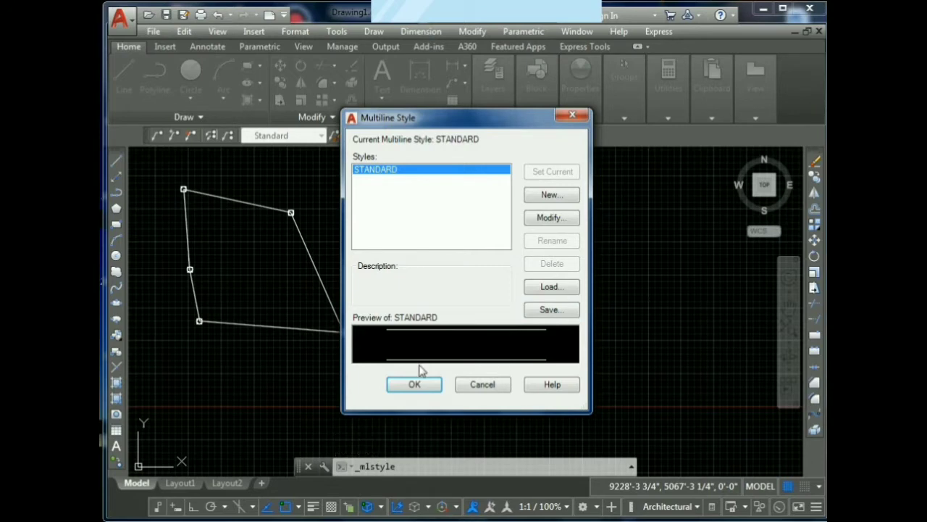
click(550, 219)
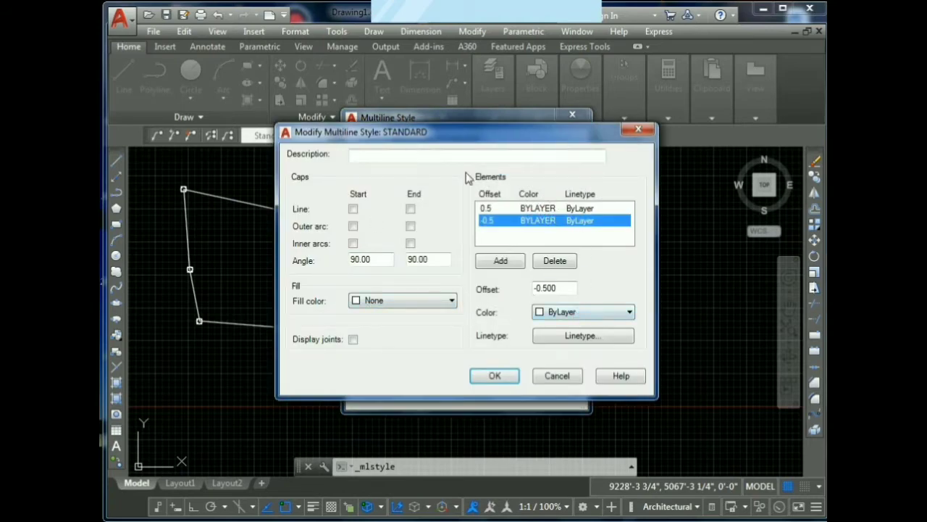
click(556, 378)
click(555, 382)
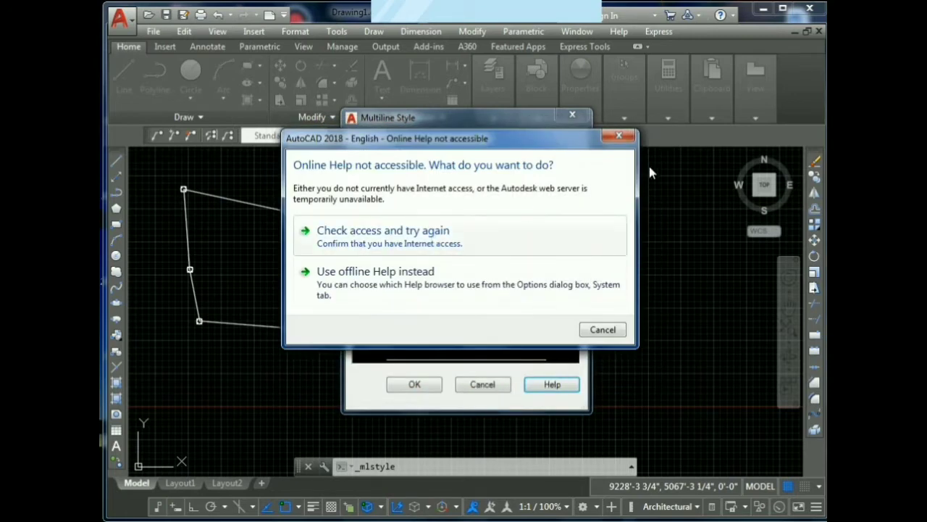
click(619, 136)
click(570, 120)
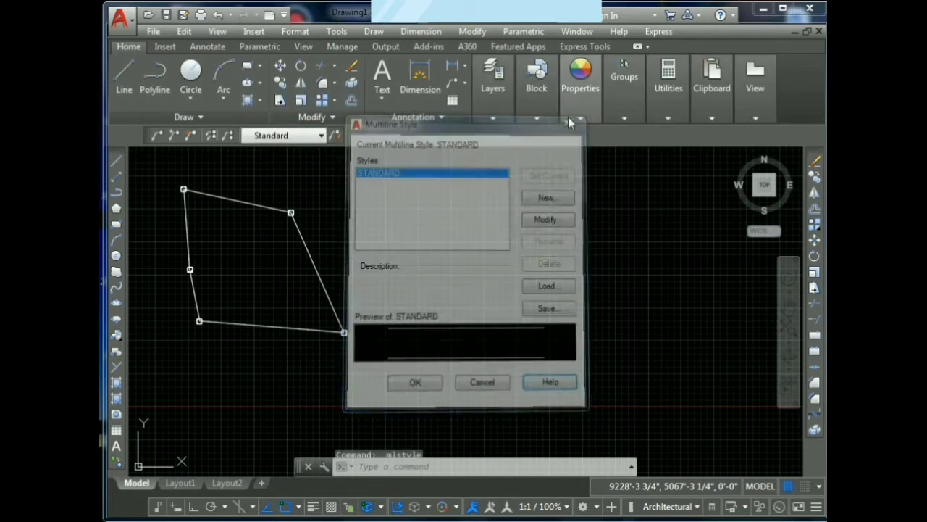
Start the MLINE command with Top justification and a scale of 9, keeping the STANDARD style
click(426, 466)
text(MLINE)
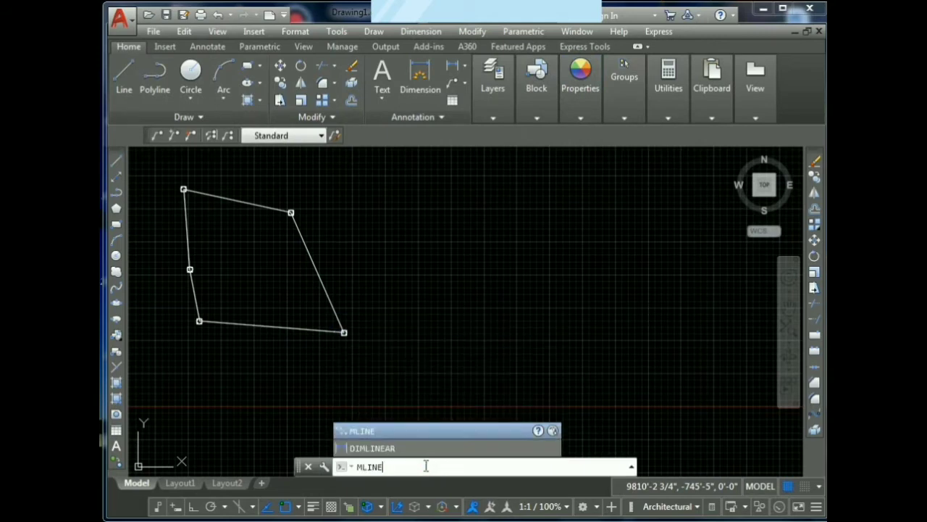
key(Return)
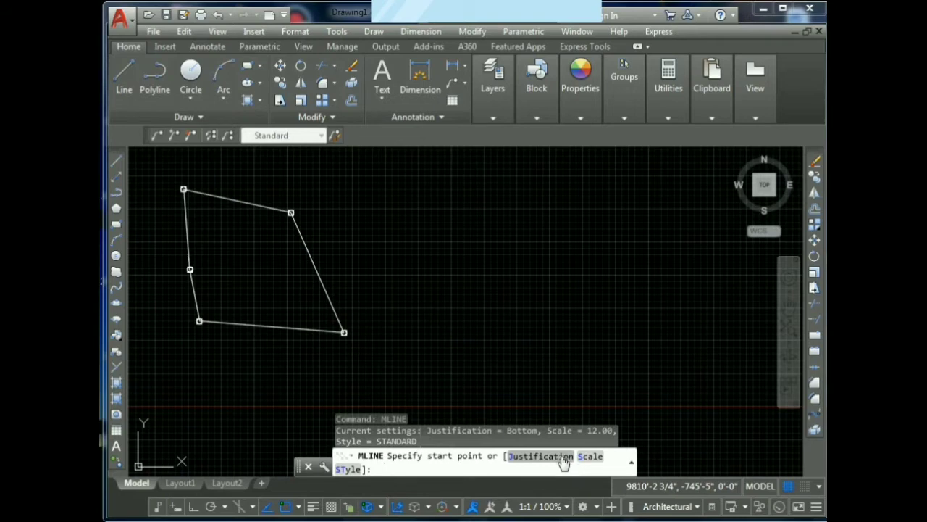
click(541, 456)
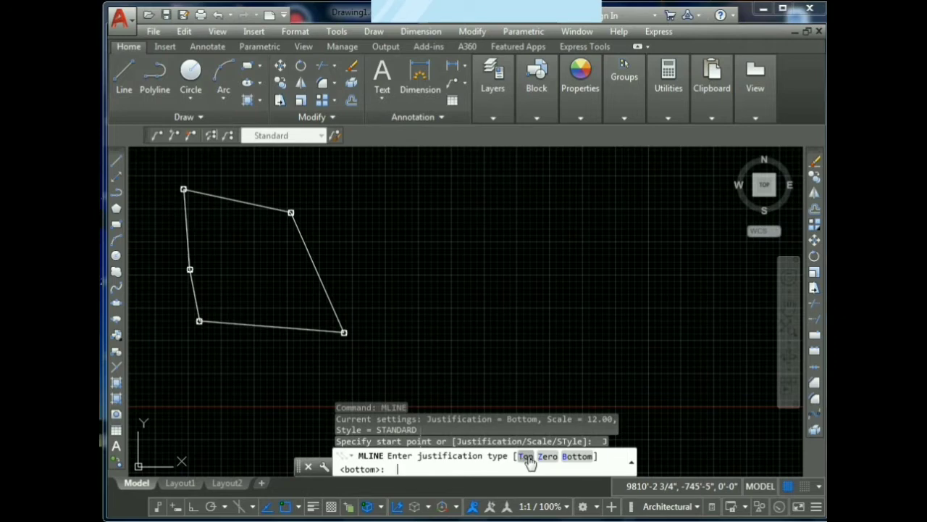
click(529, 459)
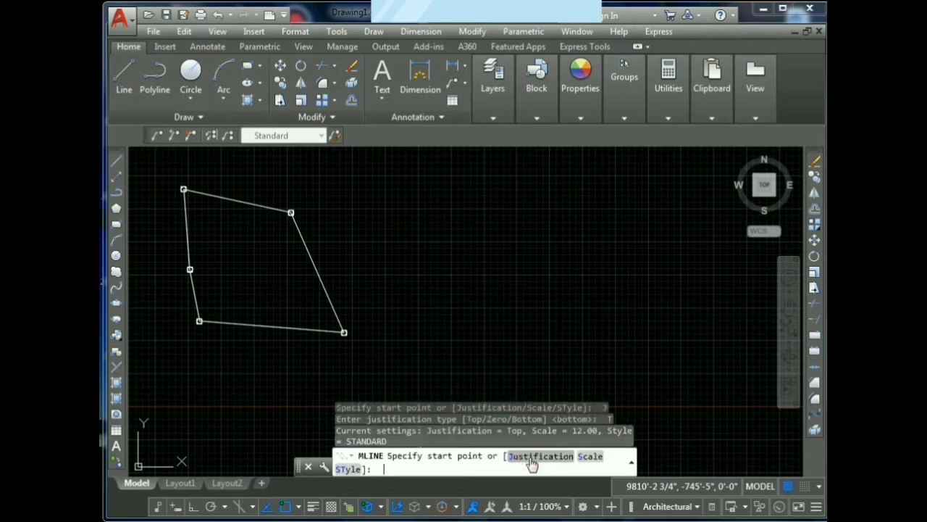
click(586, 456)
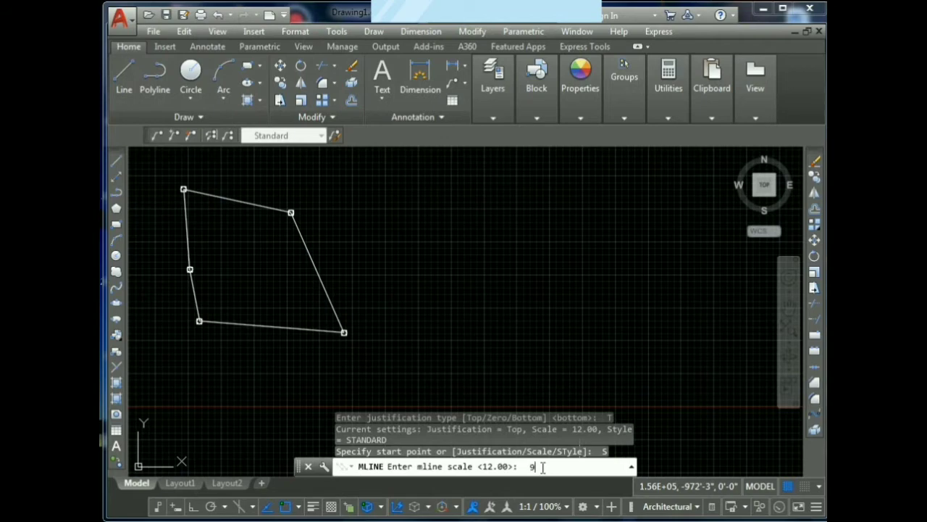
text(9)
key(Return)
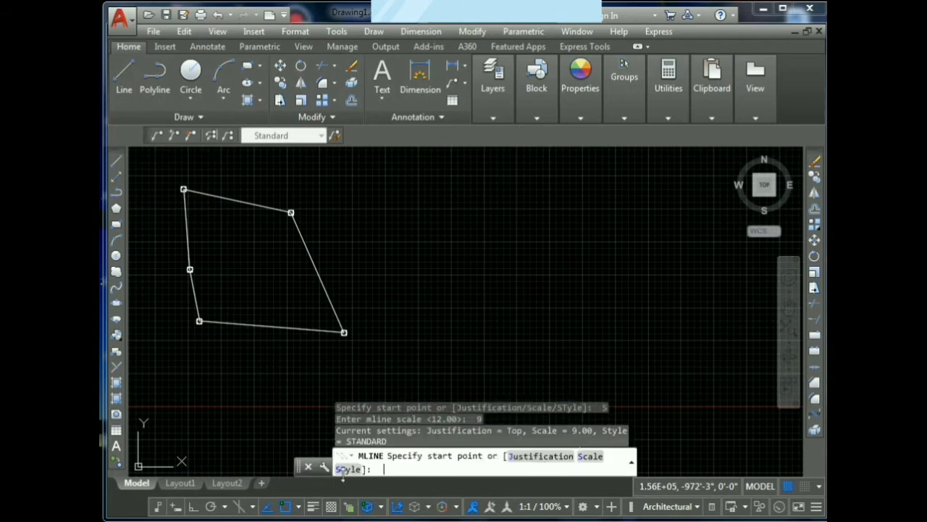
click(346, 468)
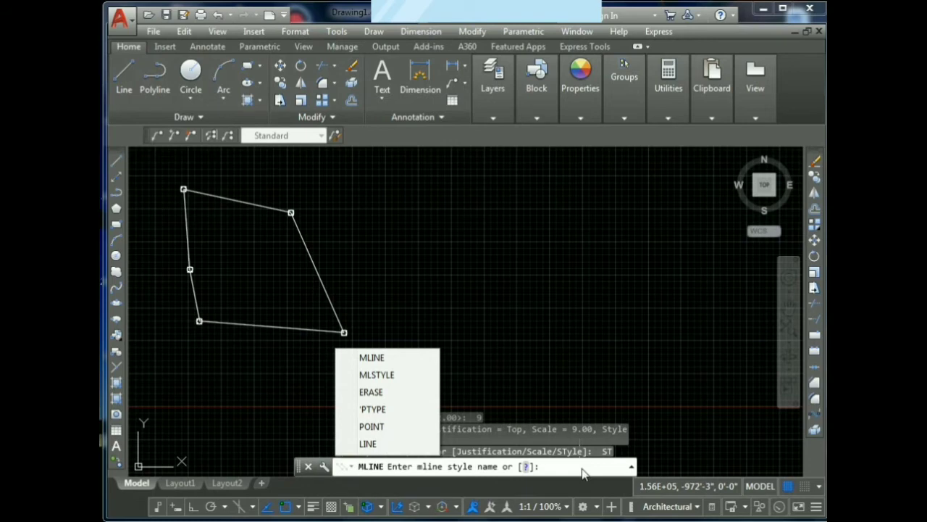
key(Return)
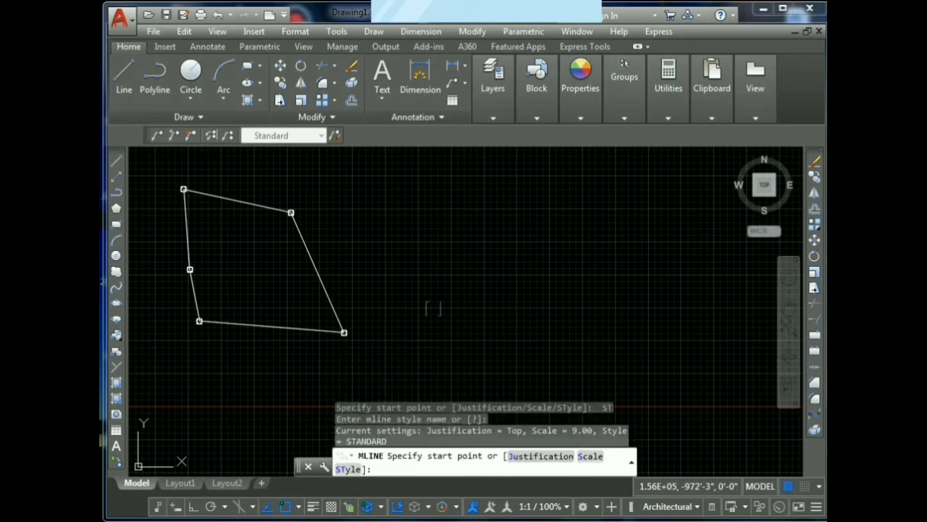
Draw a shallow V-shaped multiline of two segments in the empty area beside the five-sided outline
click(439, 284)
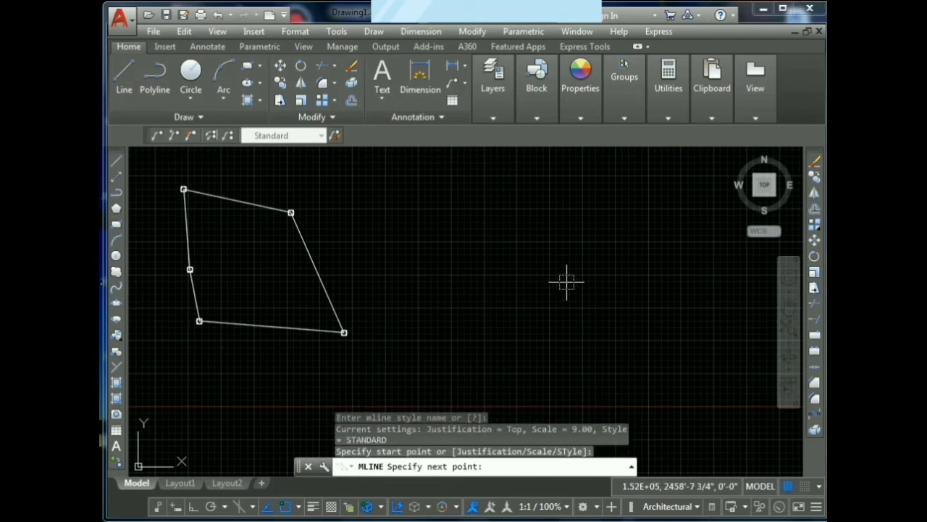
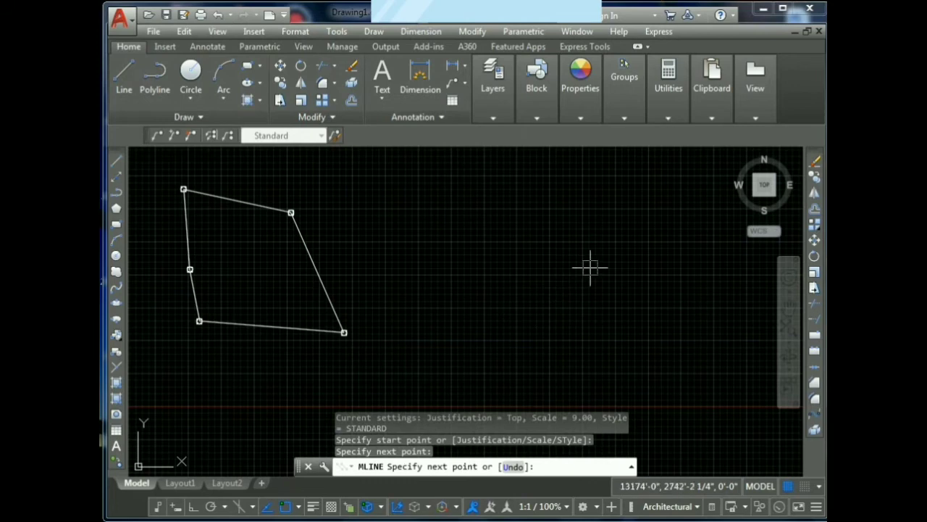
click(590, 267)
key(Escape)
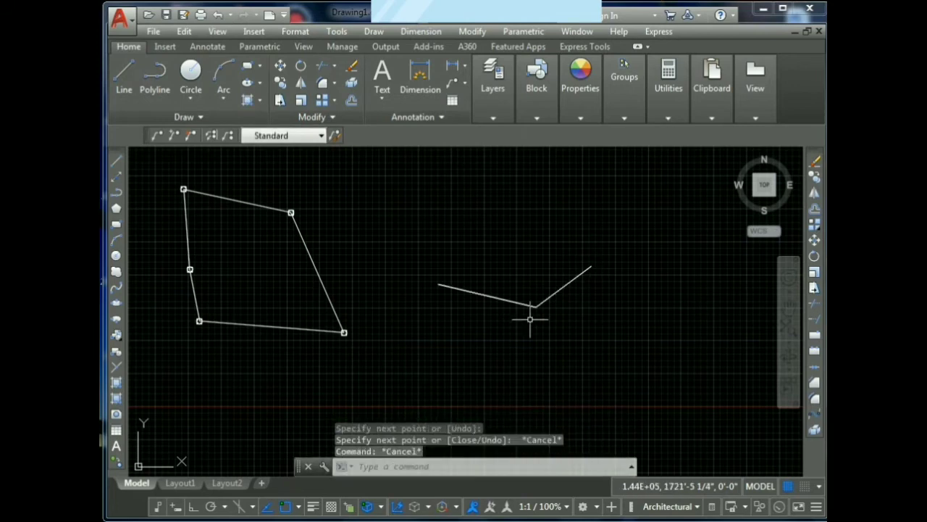
Erase the V-shaped multiline
scroll(536, 304, up, 4)
scroll(544, 297, up, 1)
click(531, 287)
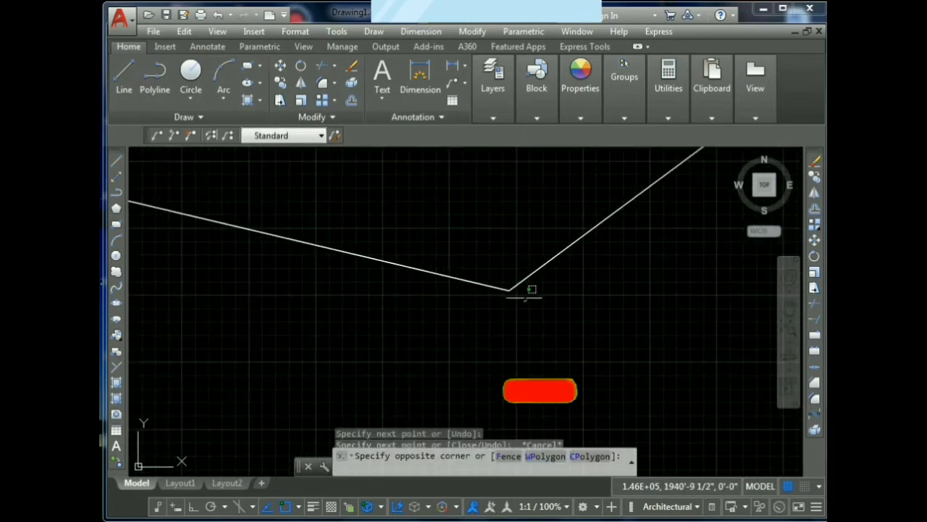
click(451, 245)
key(Delete)
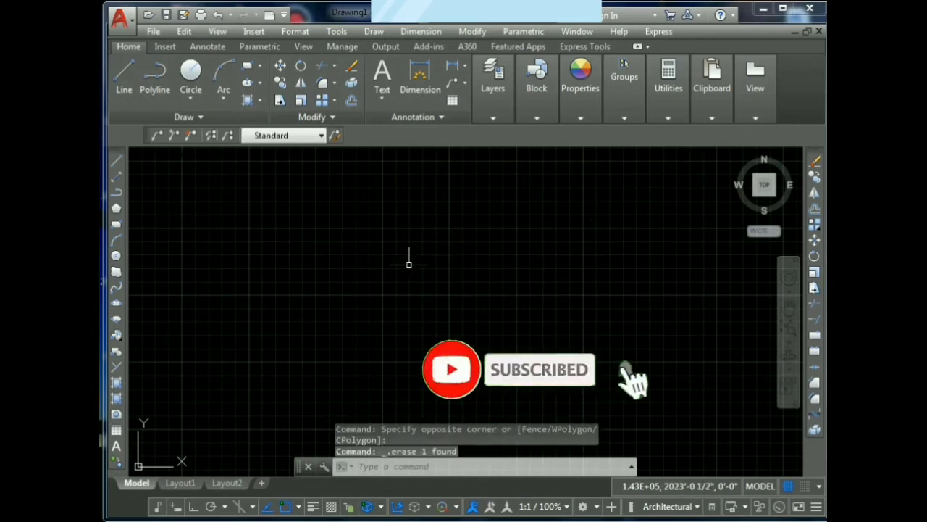
Start the MLINE command again with Bottom justification and a scale of 9
scroll(410, 263, down, 5)
scroll(396, 303, up, 3)
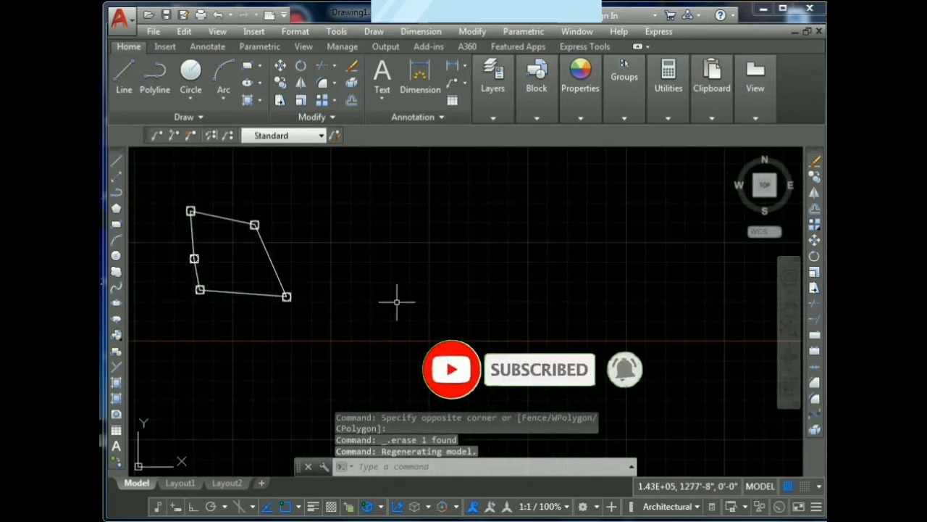
text(MLINE)
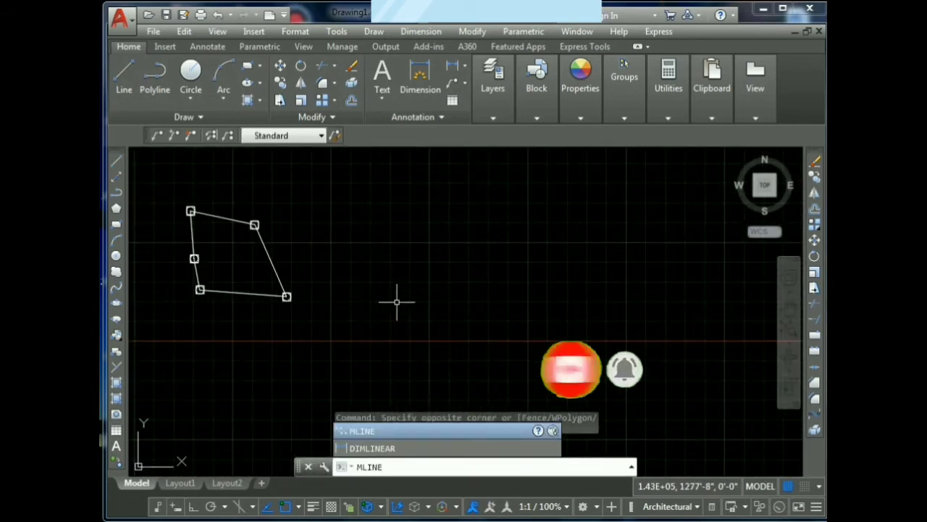
key(Return)
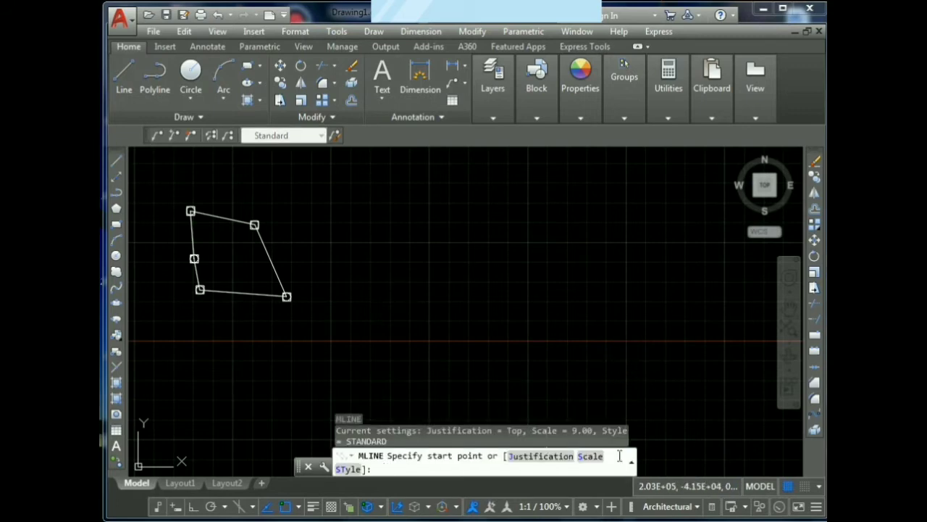
click(554, 456)
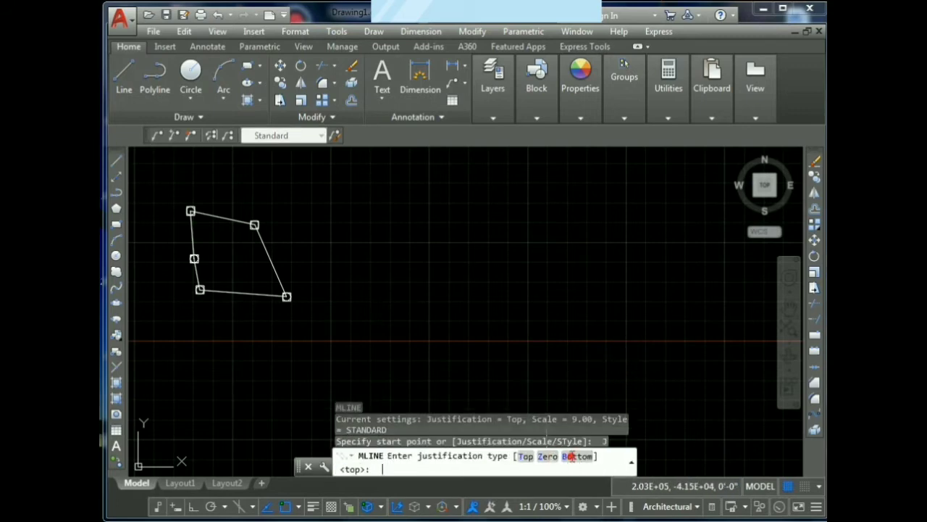
click(572, 457)
click(589, 456)
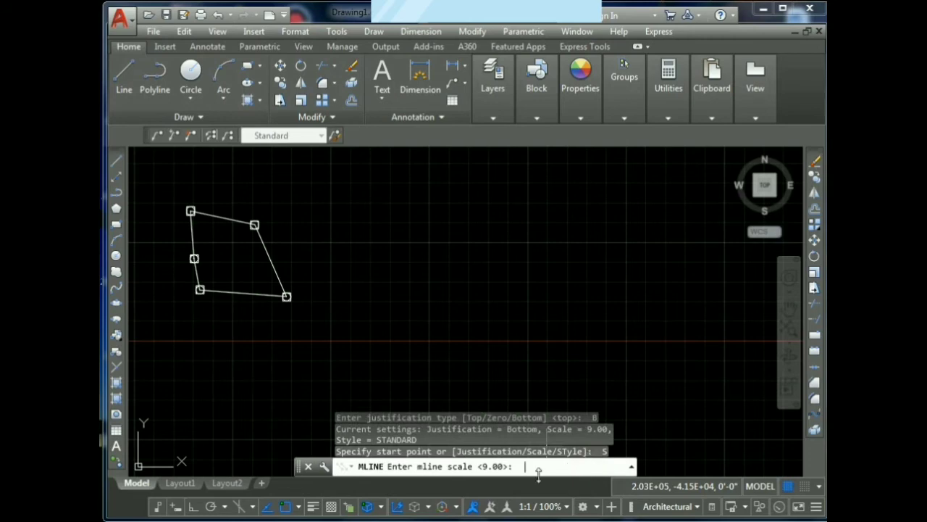
text(9)
key(Return)
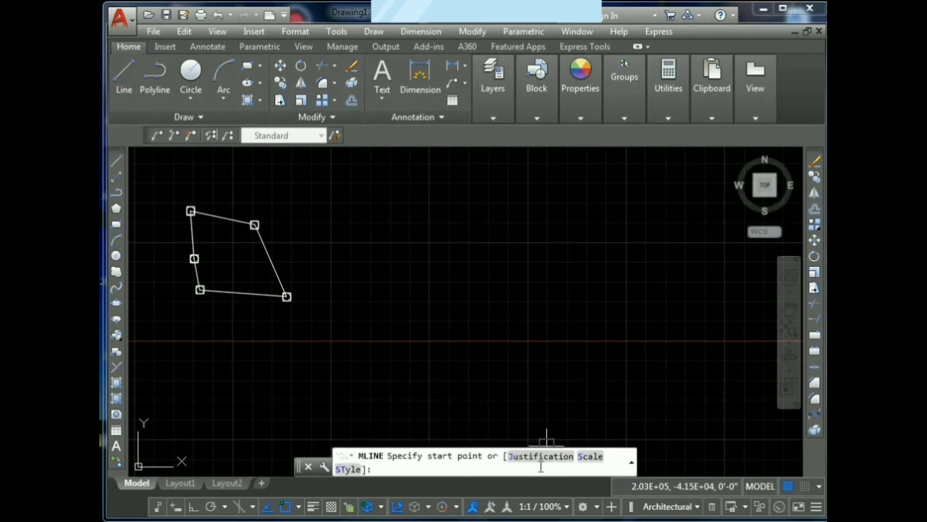
Draw a two-segment multiline beside the outline, running roughly horizontally and then down from its far end
click(435, 244)
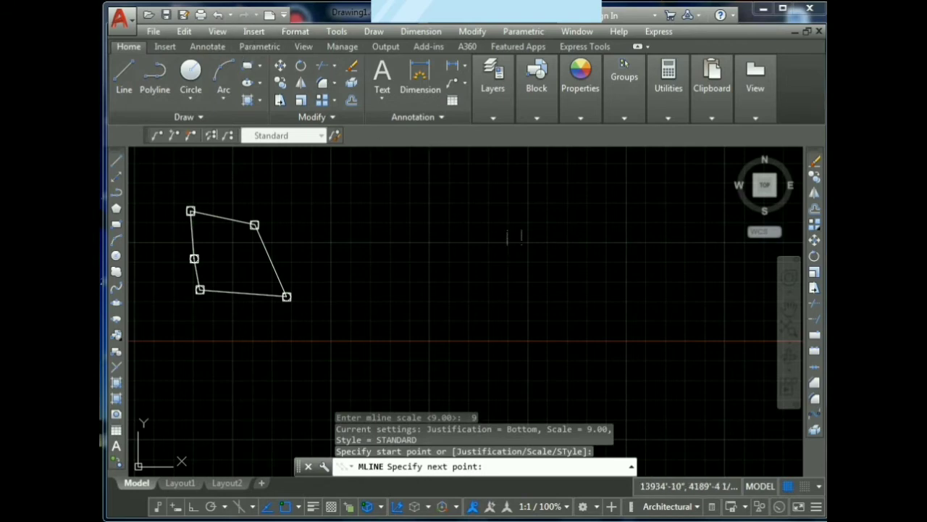
click(581, 240)
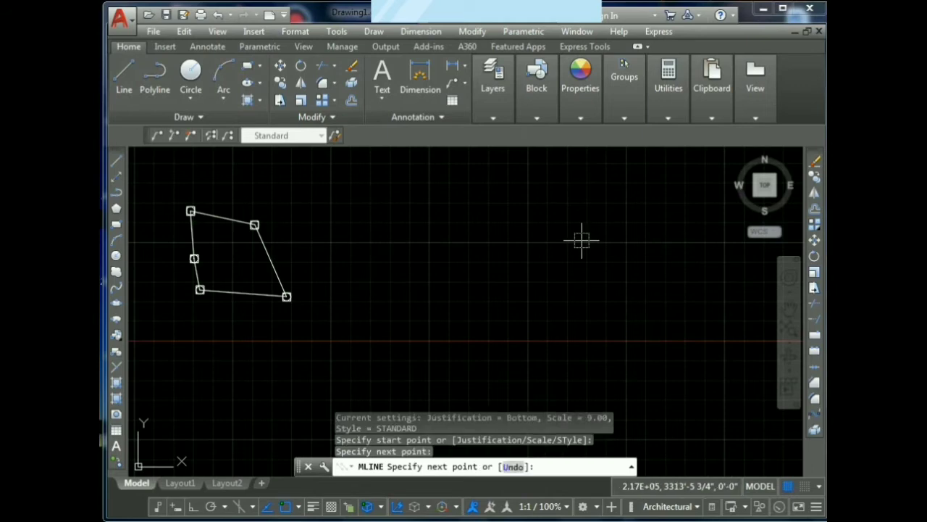
click(576, 326)
key(Return)
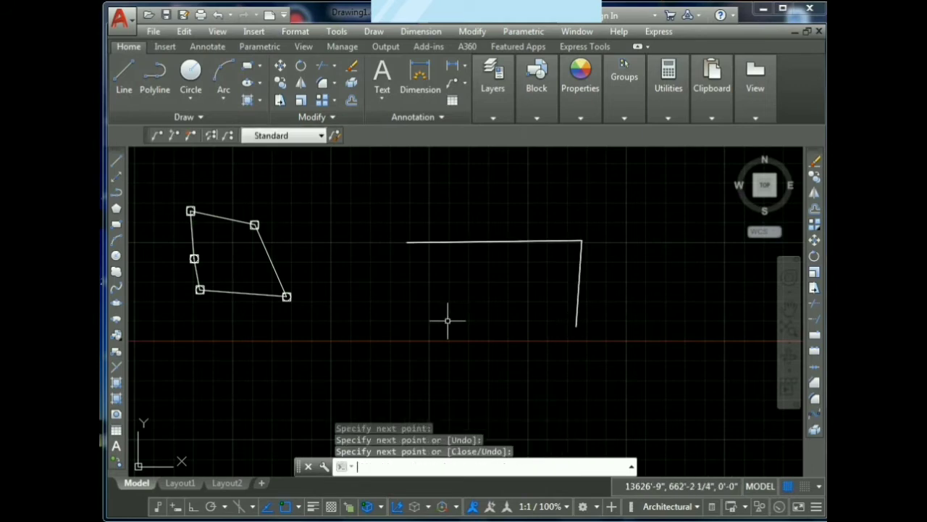
Examine the two parallel lines and the corner of the two-segment multiline up close
scroll(594, 225, up, 5)
mouse_move(549, 261)
middle_down()
mouse_move(633, 197)
mouse_move(547, 242)
middle_up()
scroll(511, 272, up, 3)
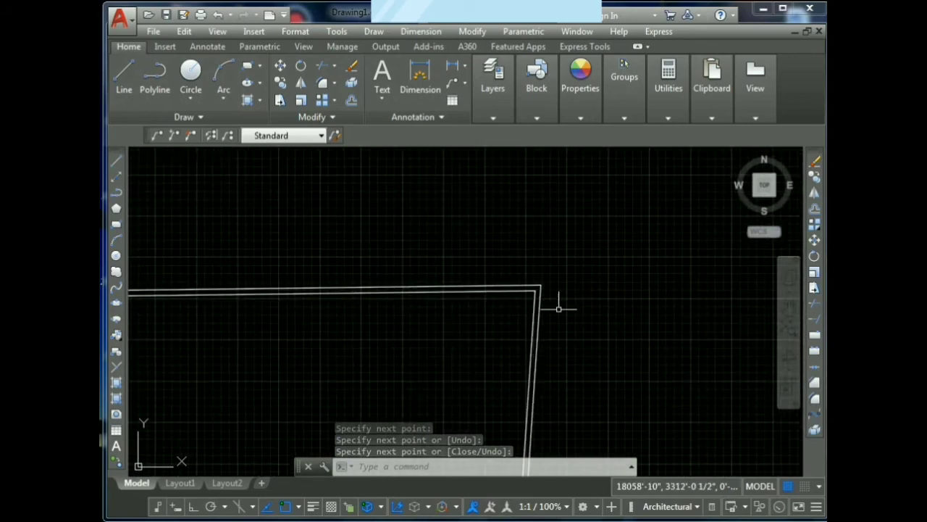
scroll(485, 299, down, 6)
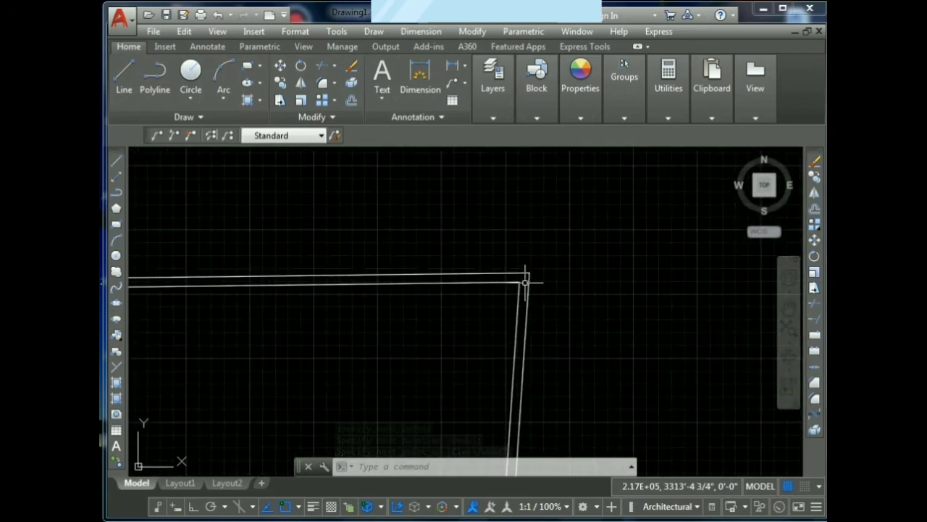
scroll(463, 271, up, 8)
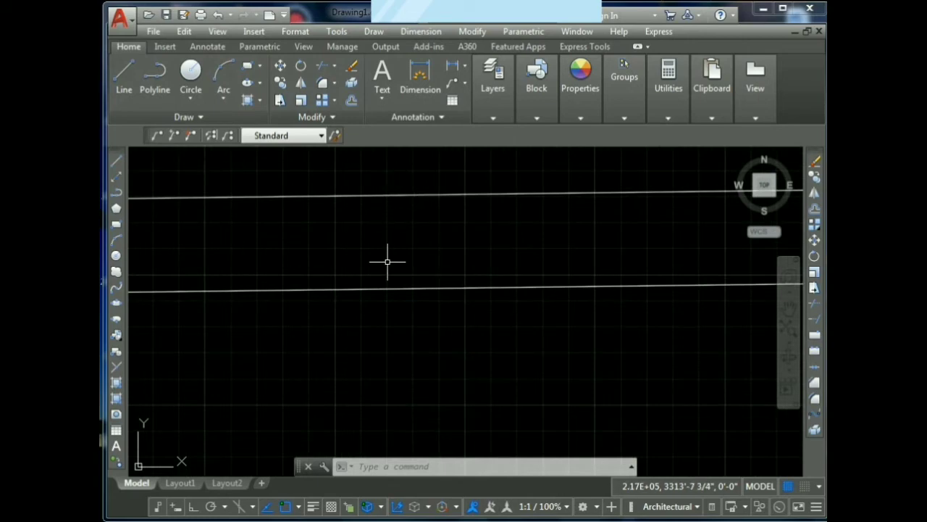
scroll(387, 262, down, 8)
scroll(343, 258, up, 6)
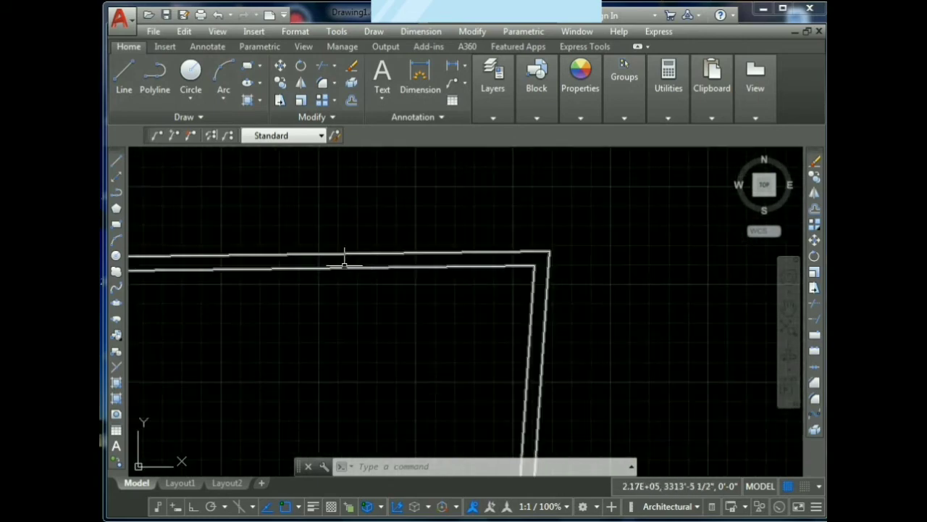
Dimension the spacing between the two parallel lines at the open starting end of the two-segment multiline
click(421, 76)
key(Return)
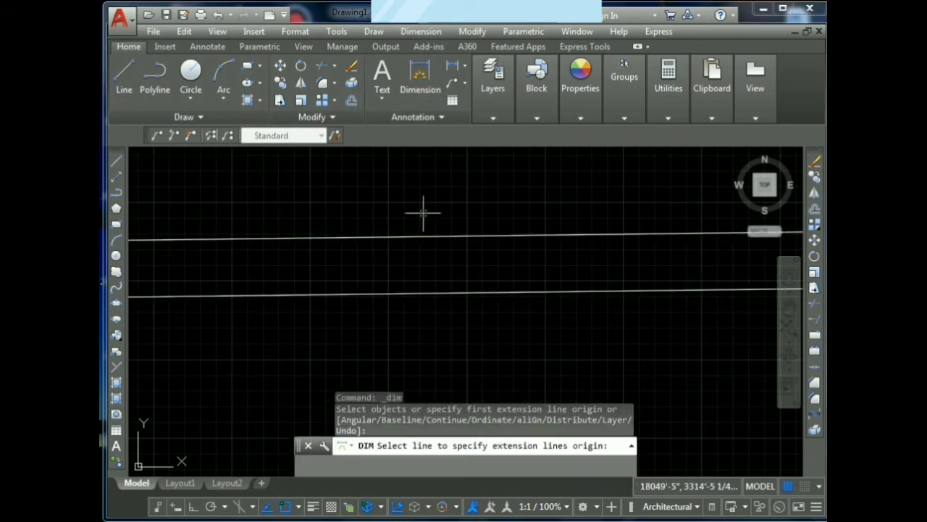
key(Return)
scroll(481, 287, down, 6)
key(Return)
key(Return)
scroll(460, 290, down, 3)
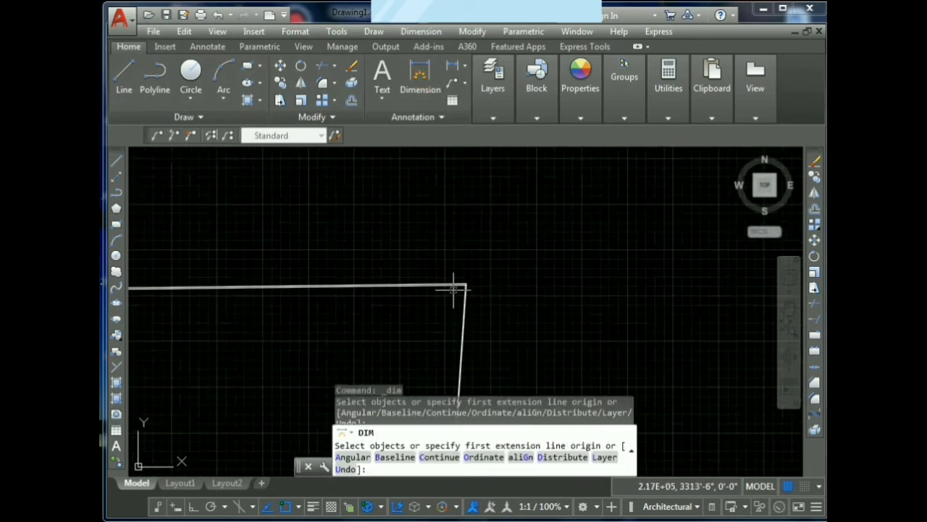
scroll(365, 309, down, 3)
scroll(369, 310, up, 8)
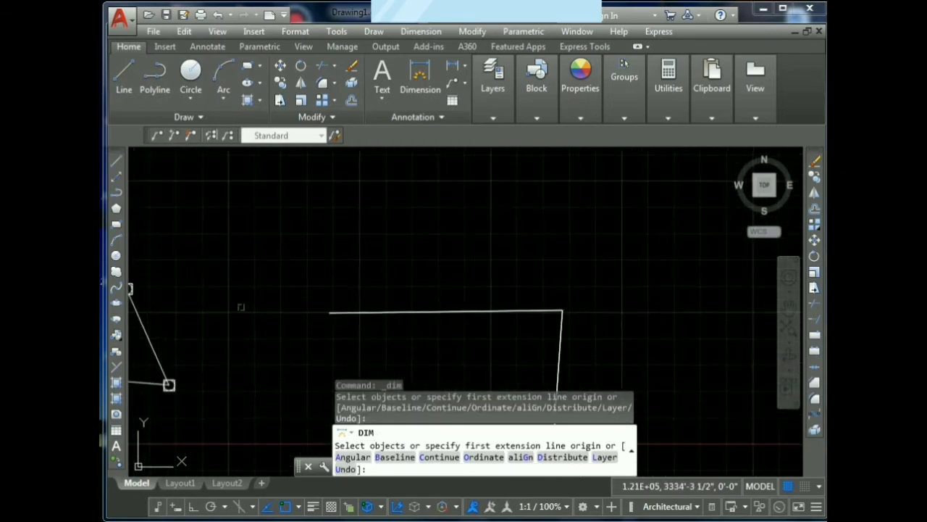
scroll(371, 310, up, 6)
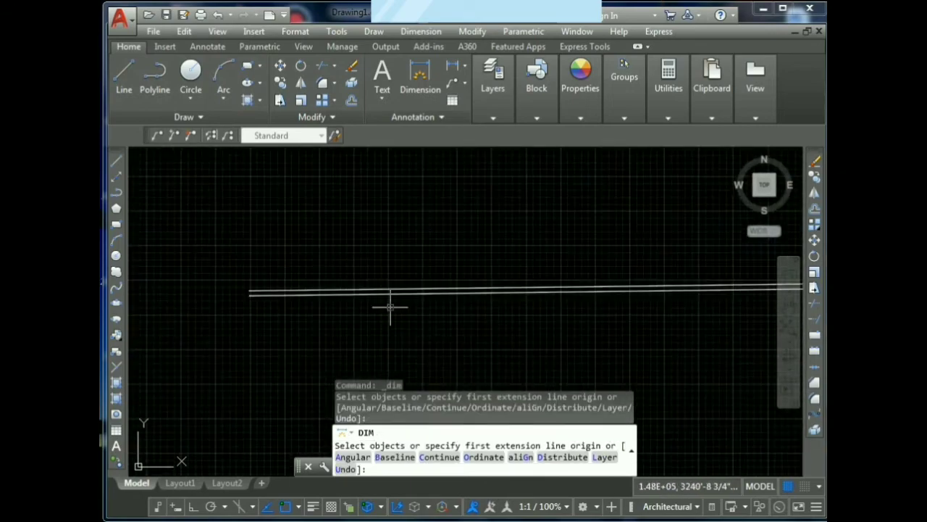
key(Return)
key(Return)
key(Return)
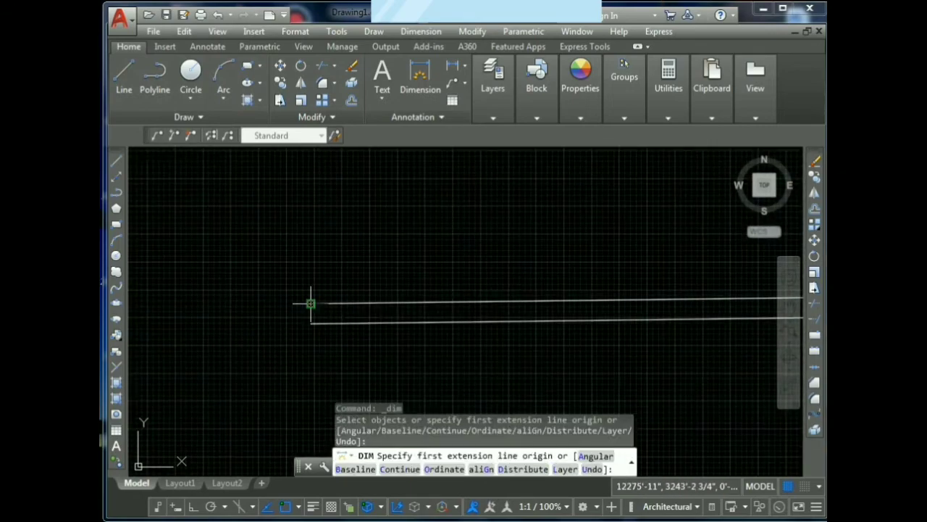
click(311, 303)
click(310, 323)
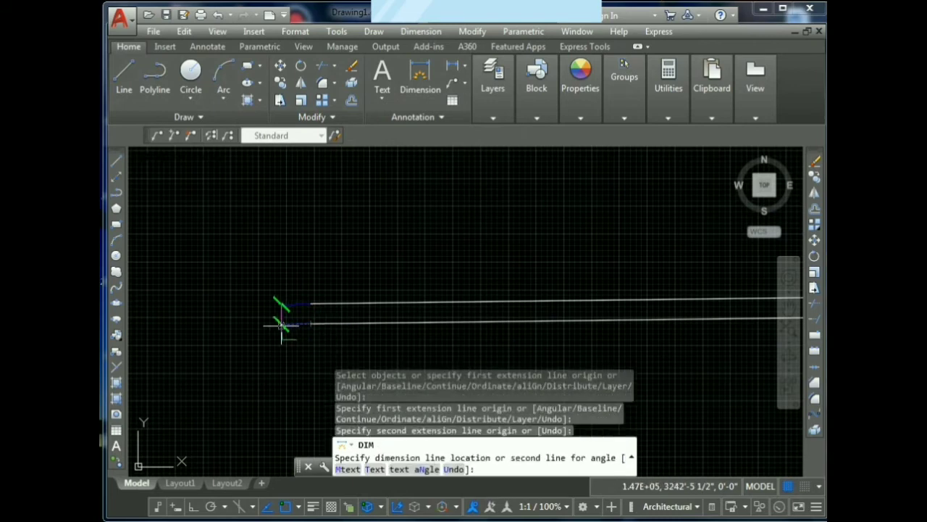
click(272, 324)
key(Escape)
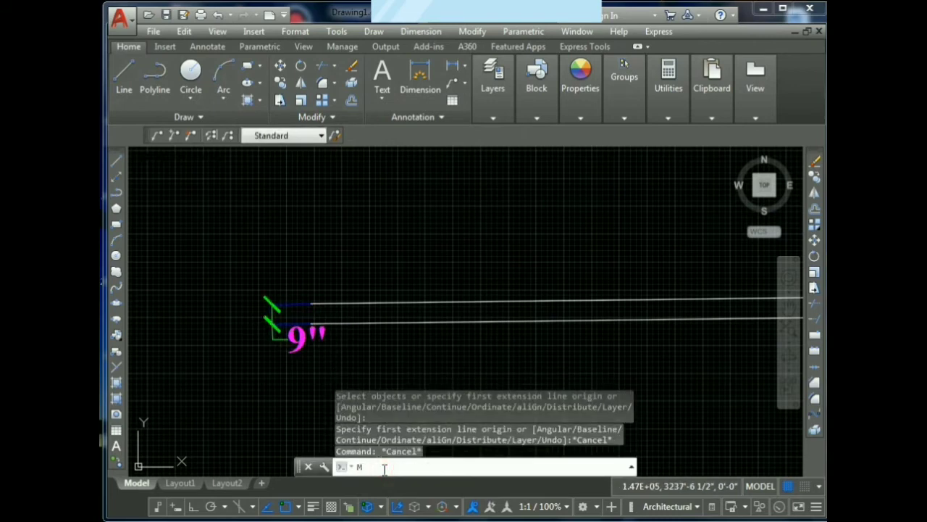
Draw a horizontal multiline about 8' long above the dimensioned one, using a scale of 12 and Ortho on
text(MLINE)
key(Return)
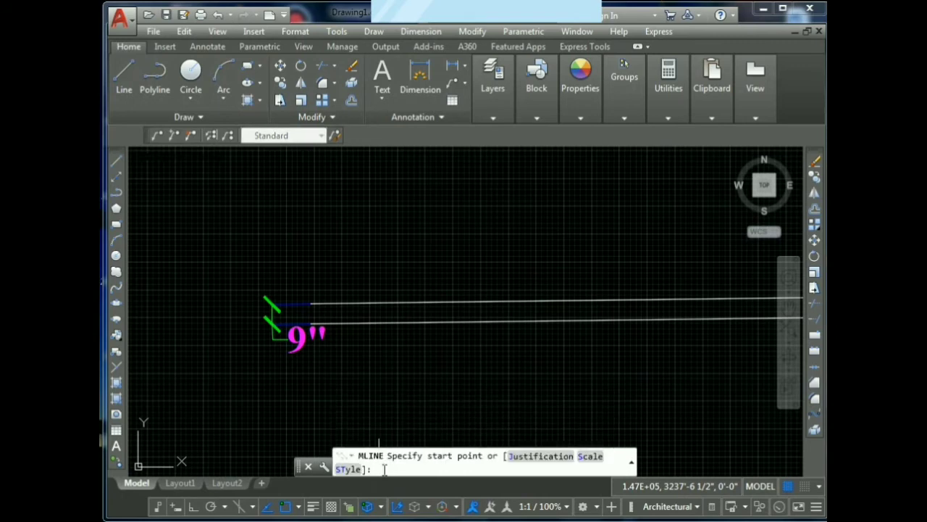
click(583, 457)
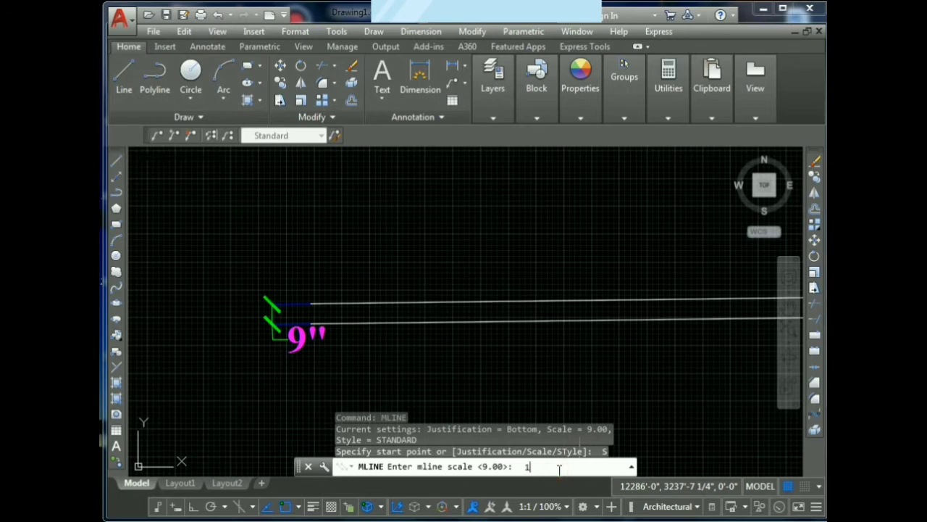
text(1')
key(Return)
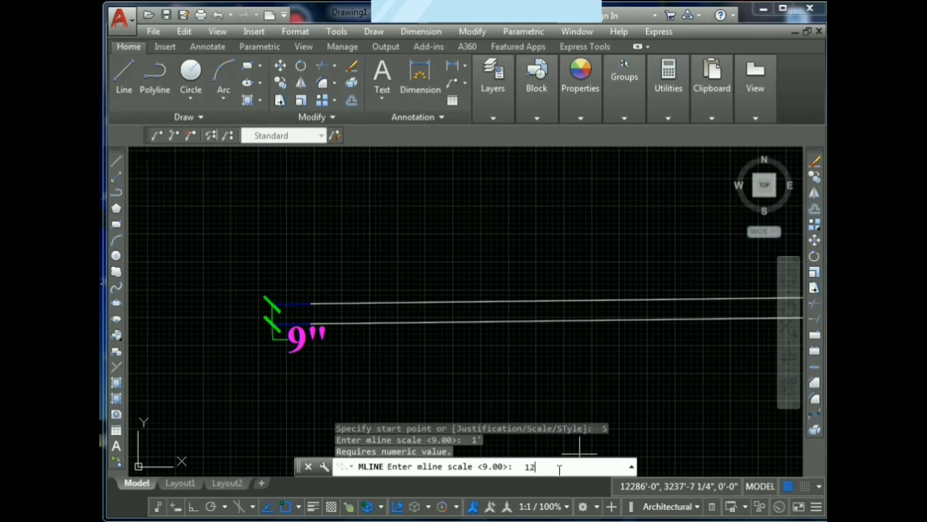
key(Return)
click(316, 202)
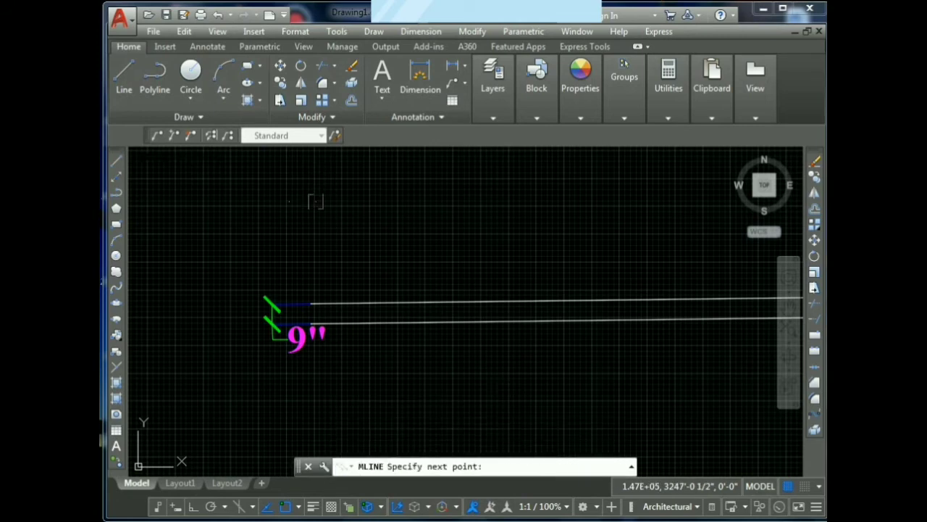
key(F8)
click(534, 197)
key(Escape)
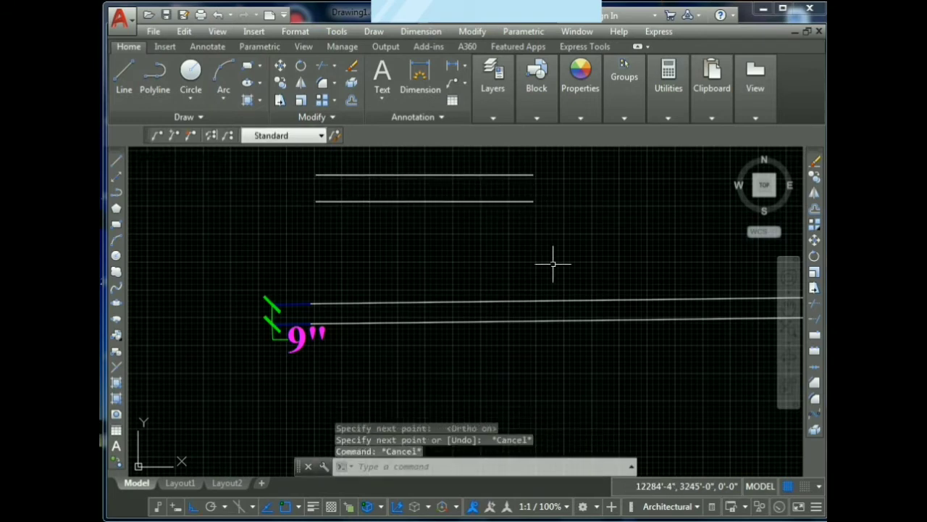
Dimension the spacing between the two lines at the far end of the short horizontal multiline
click(420, 76)
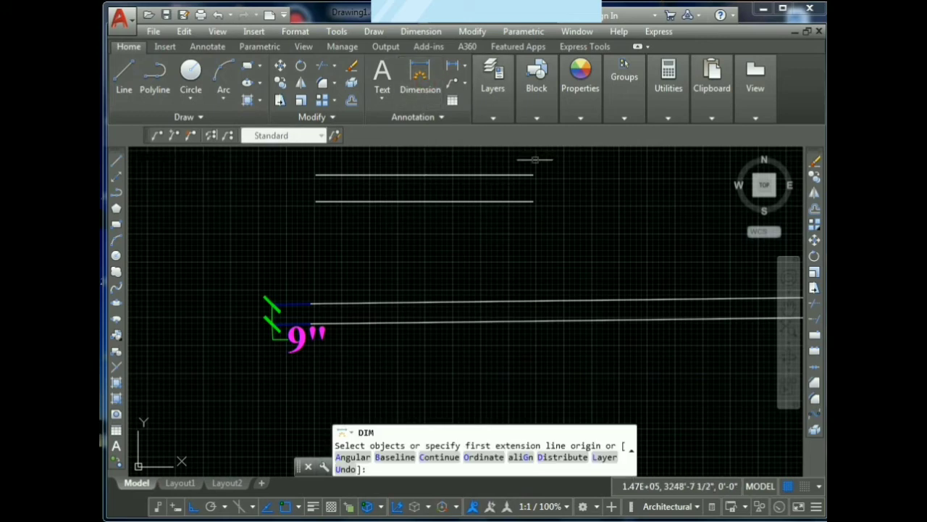
key(Return)
click(533, 175)
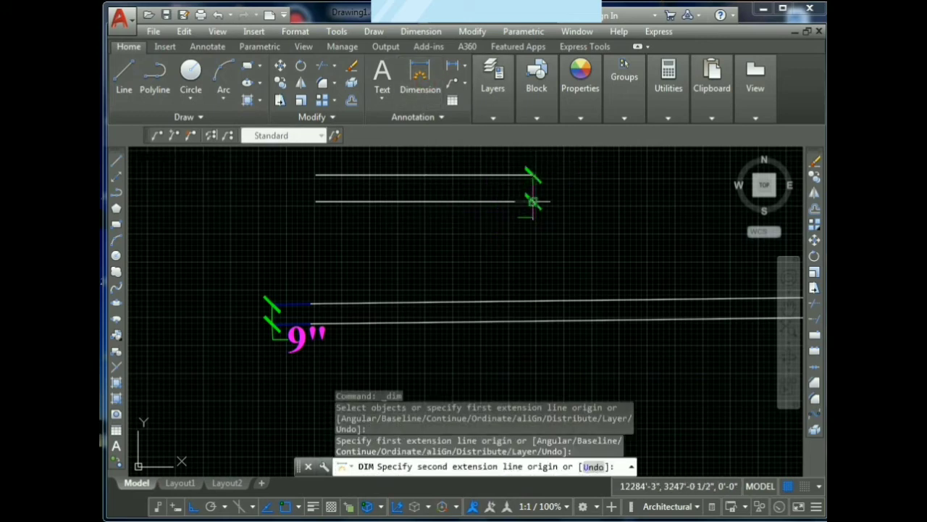
click(533, 202)
click(579, 202)
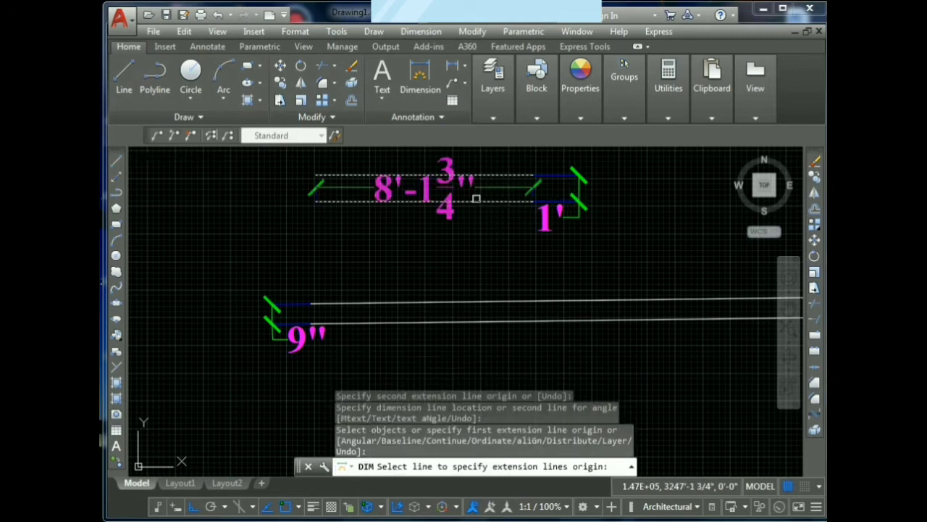
key(Escape)
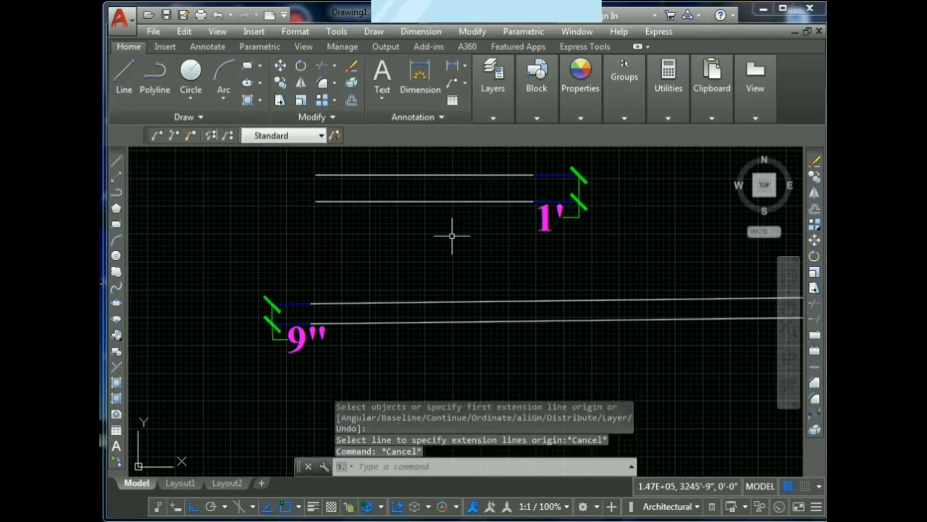
With multiline scale 9, draw a rectangular outline about 32' by 17' in empty space, running the last vertical side past the starting corner
scroll(449, 239, down, 3)
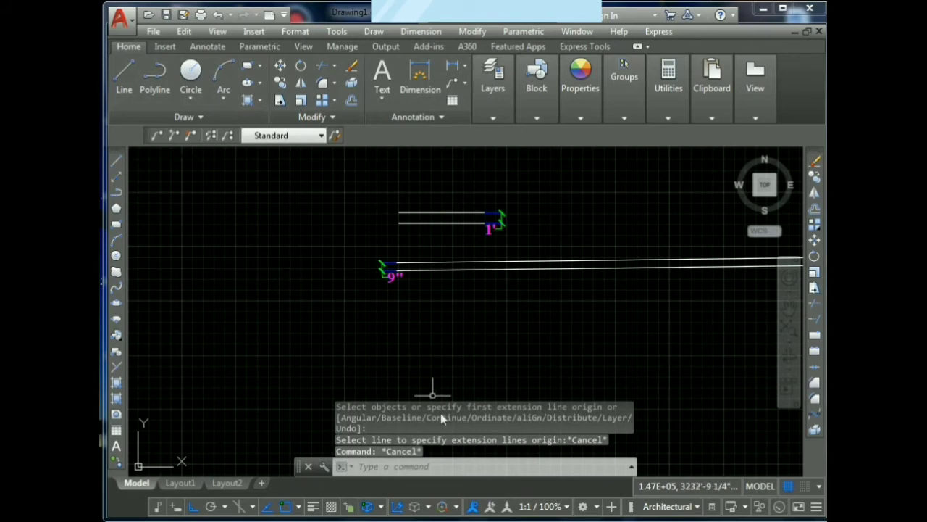
scroll(358, 356, down, 4)
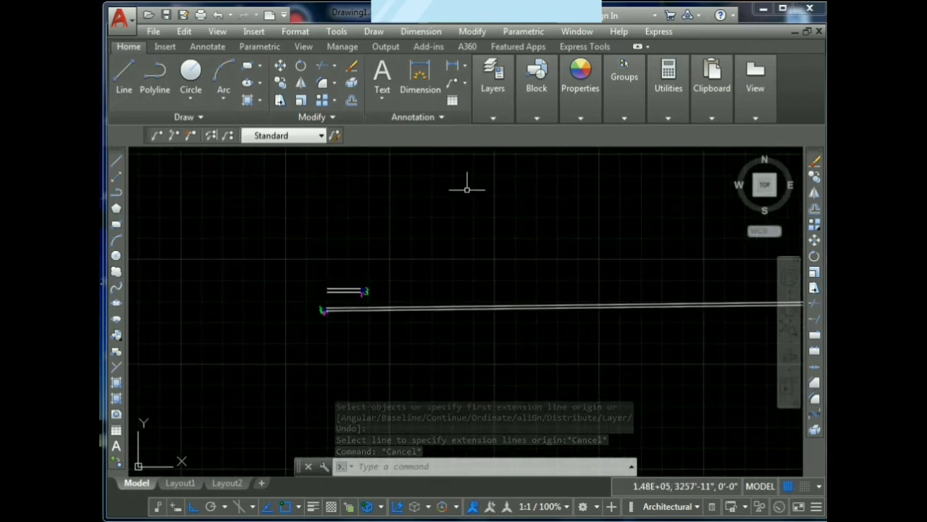
scroll(465, 183, up, 4)
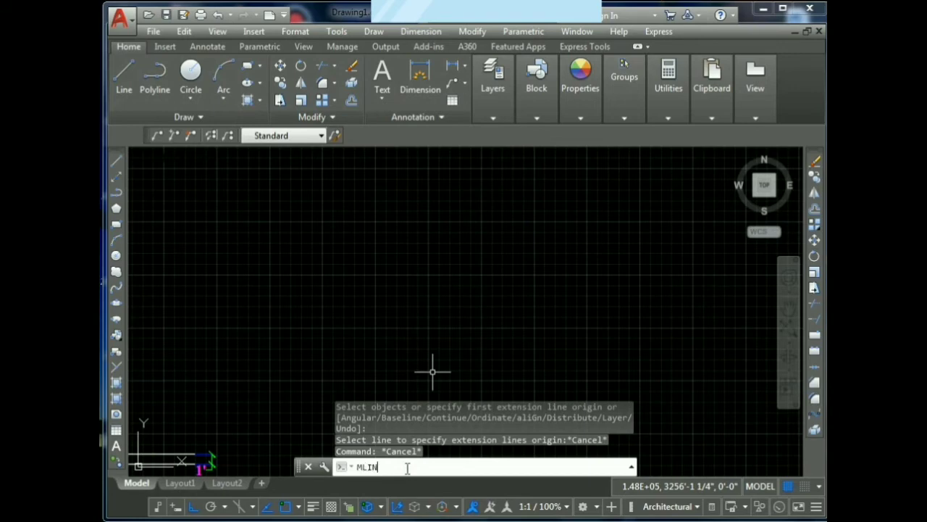
key(Return)
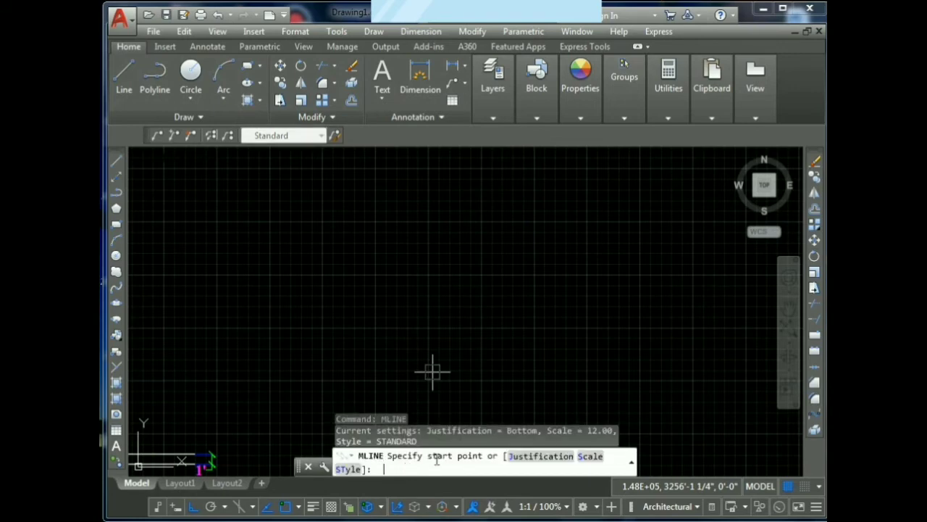
click(545, 458)
click(578, 457)
click(577, 460)
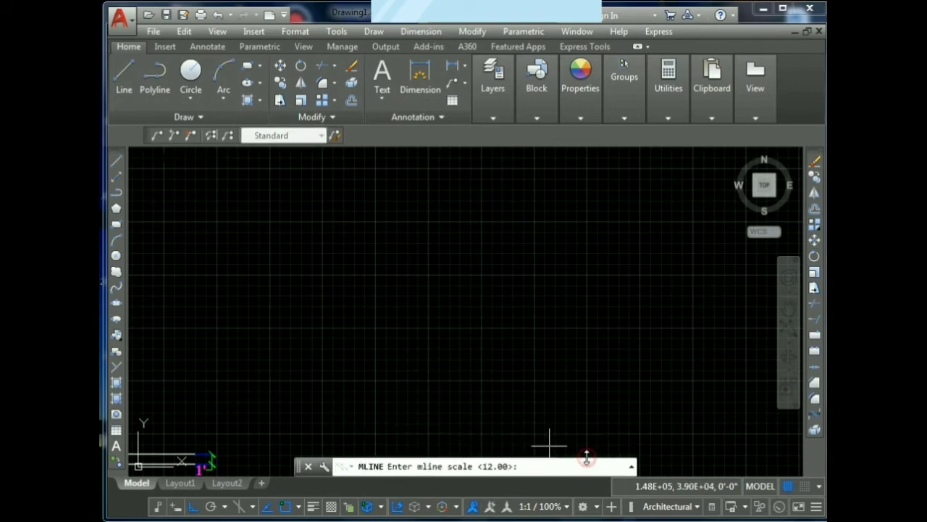
text(9)
key(Return)
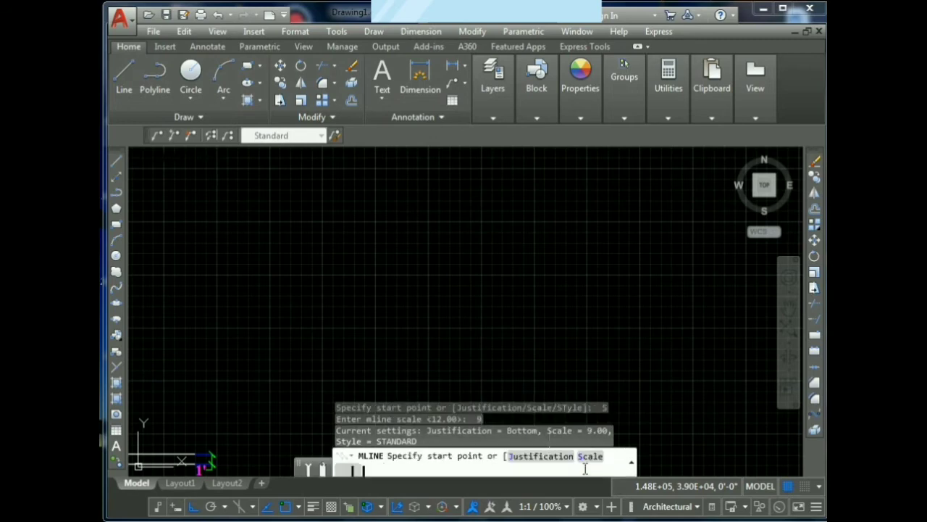
click(336, 222)
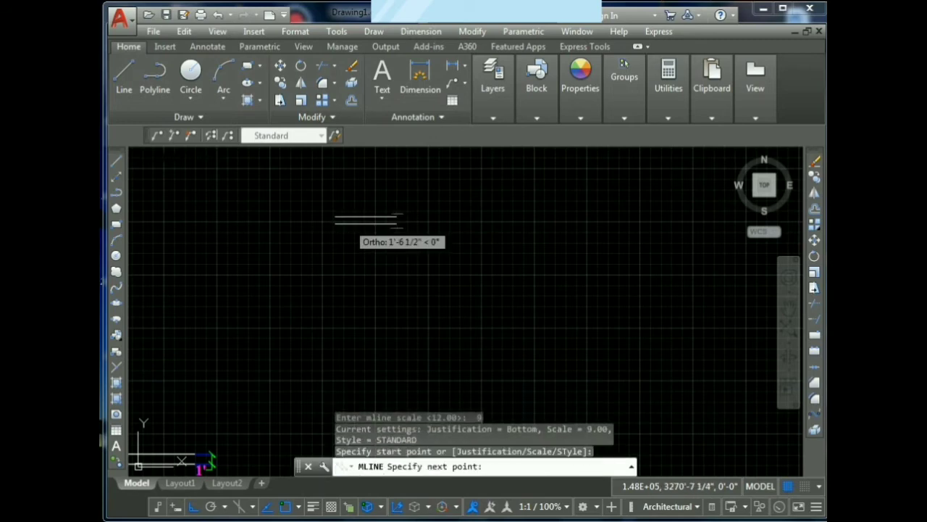
click(652, 221)
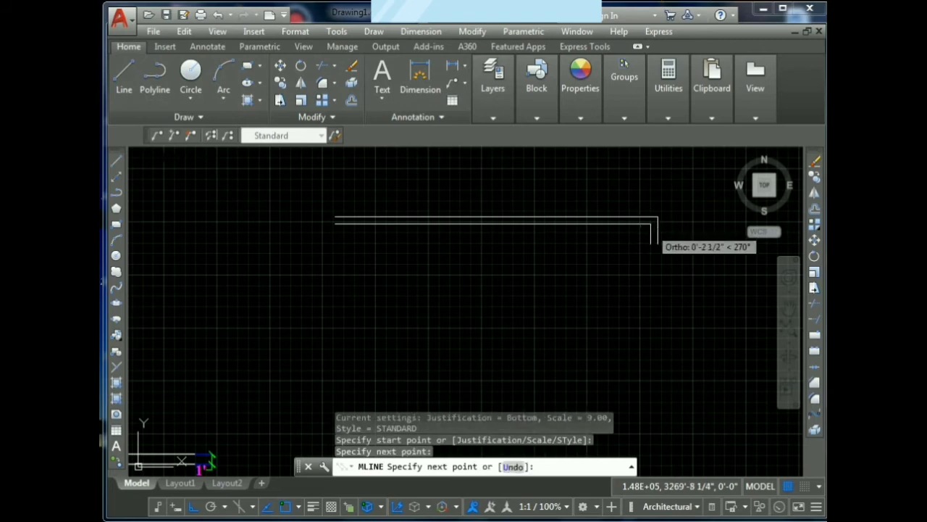
click(651, 392)
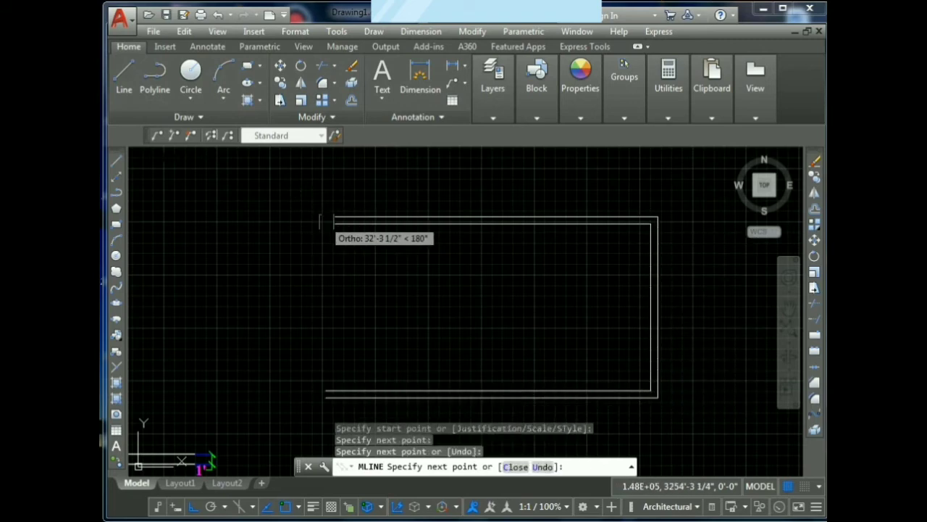
click(333, 393)
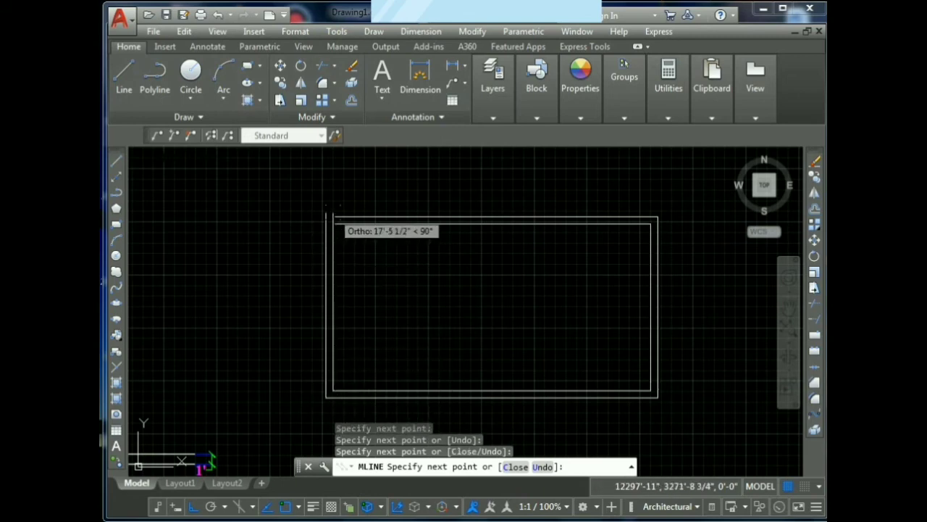
click(333, 192)
key(Escape)
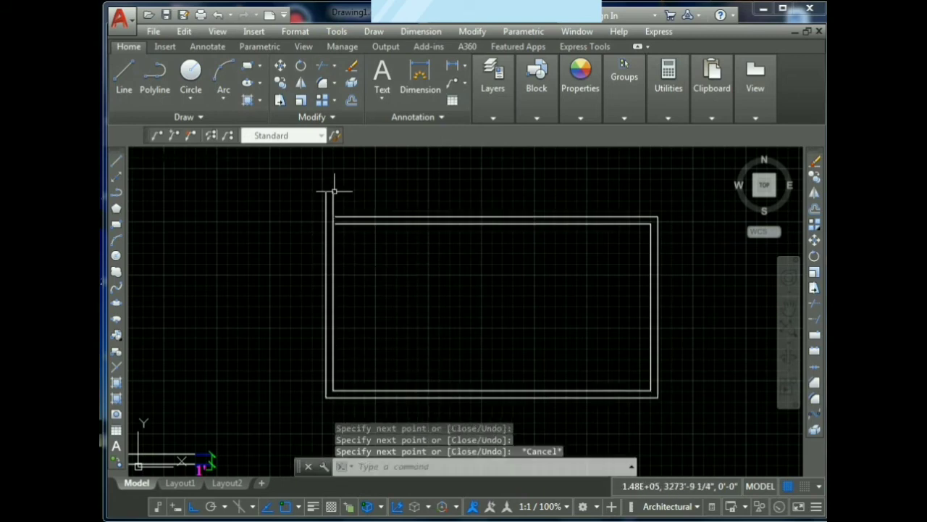
key(Escape)
key(Escape)
Try to extend the open end of the rectangle's upper multiline side to the overshooting vertical side
text(EX)
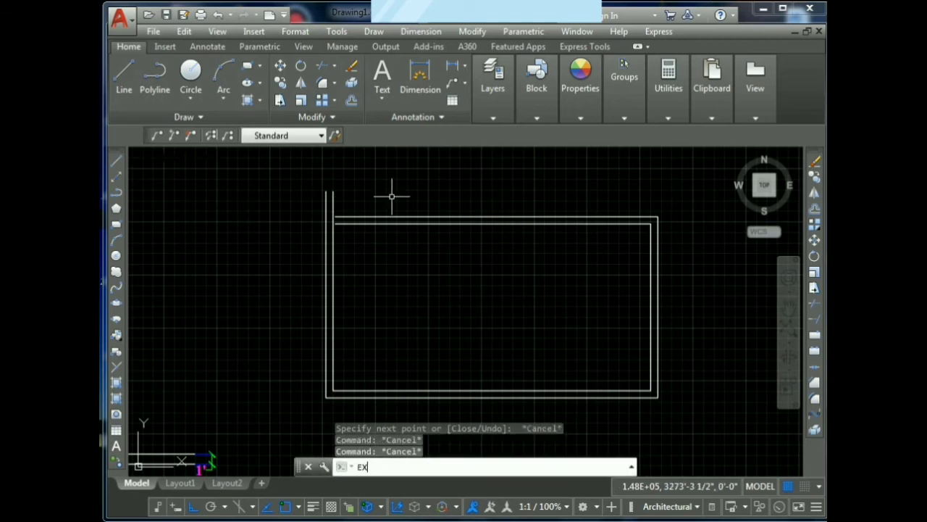
key(Return)
click(383, 221)
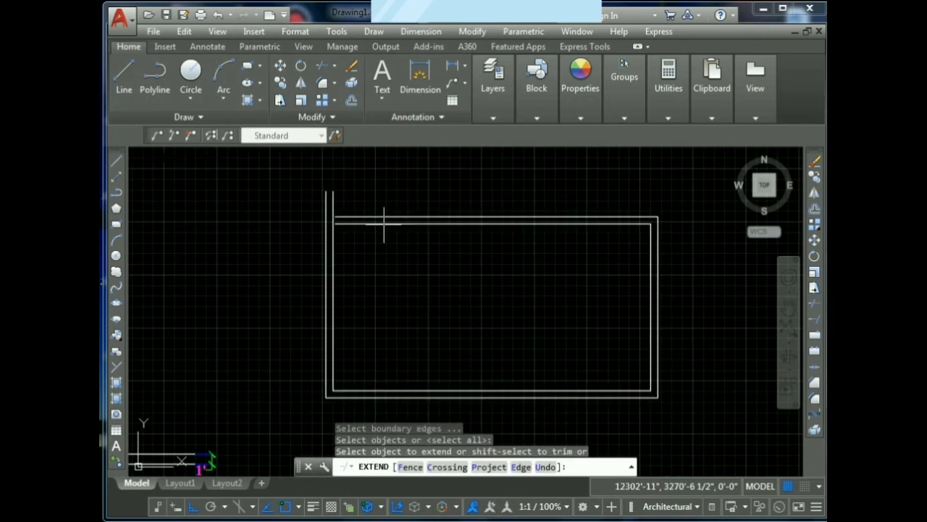
key(Escape)
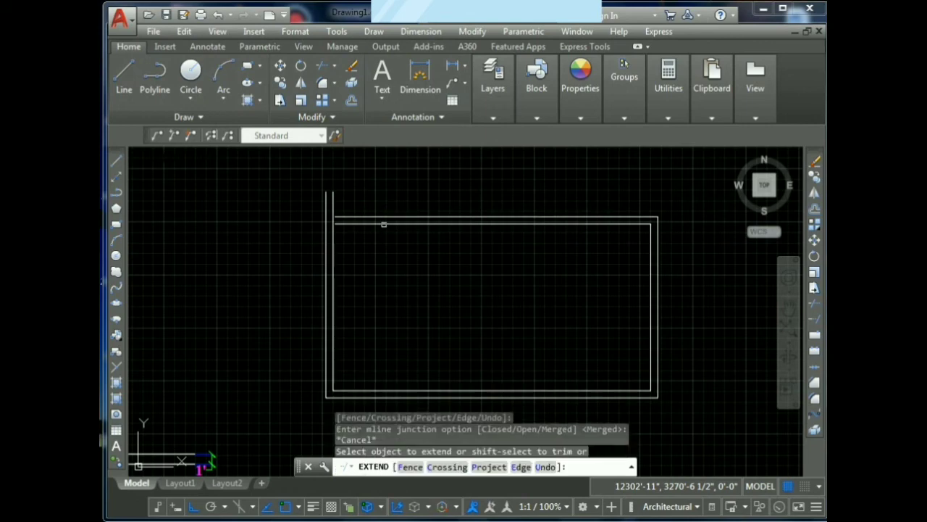
key(Return)
key(Return)
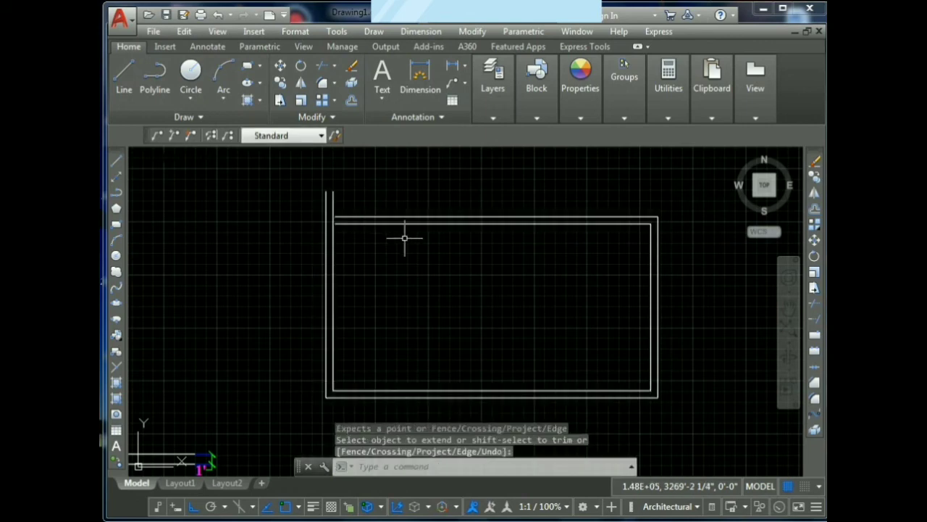
text(EX)
key(Return)
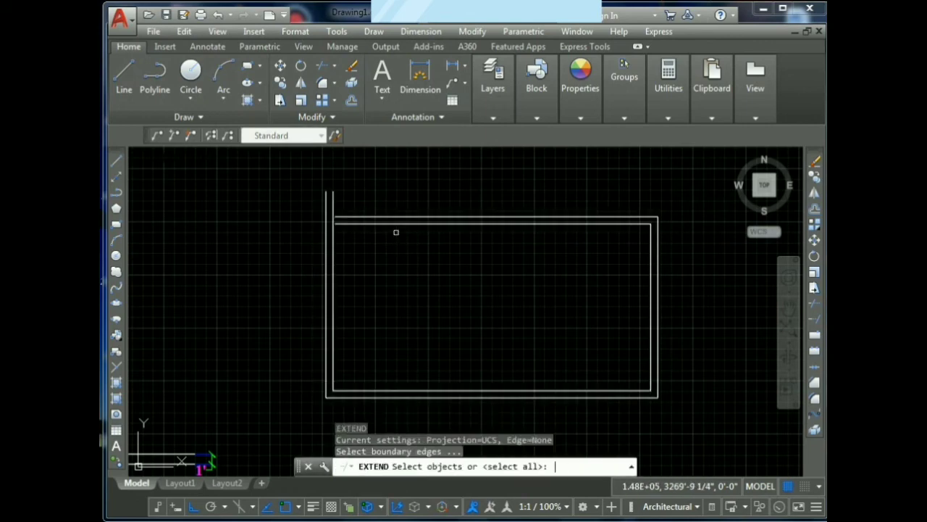
key(Return)
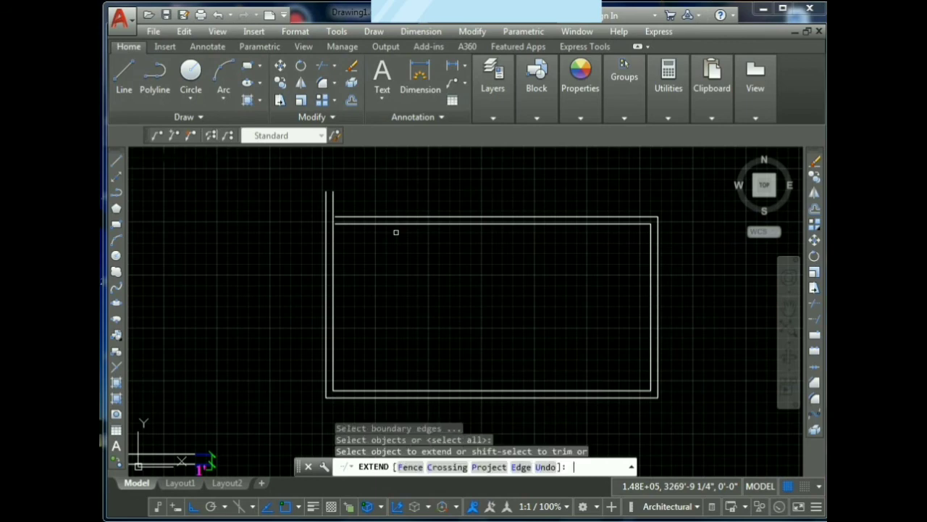
click(339, 228)
scroll(333, 219, up, 5)
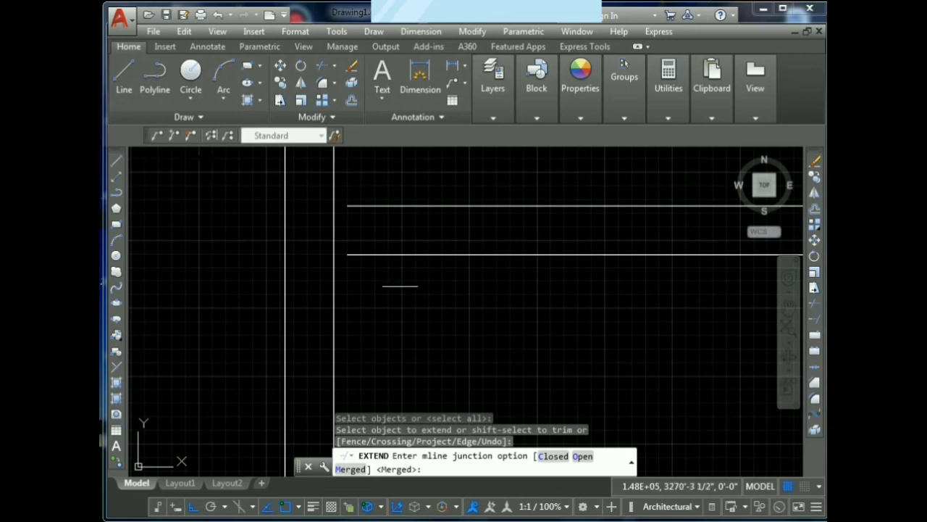
scroll(400, 285, down, 3)
key(Escape)
click(405, 315)
click(390, 297)
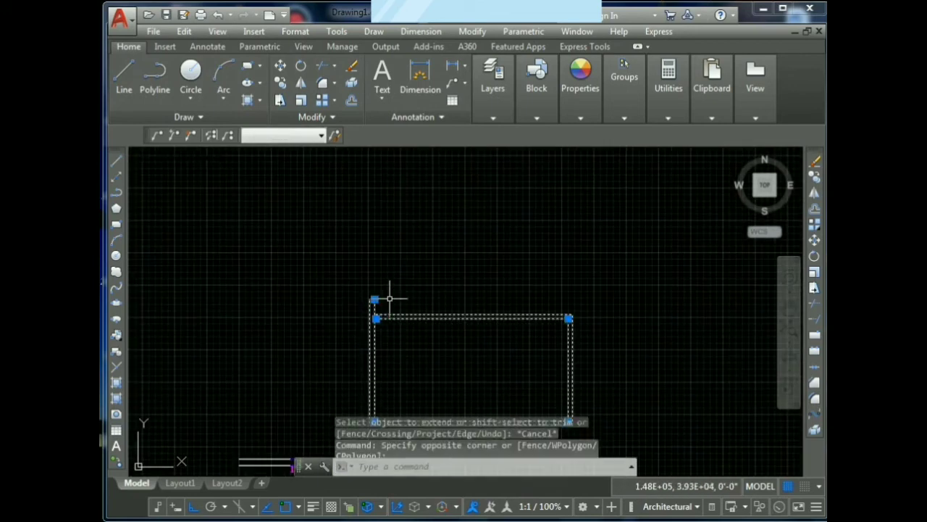
key(Escape)
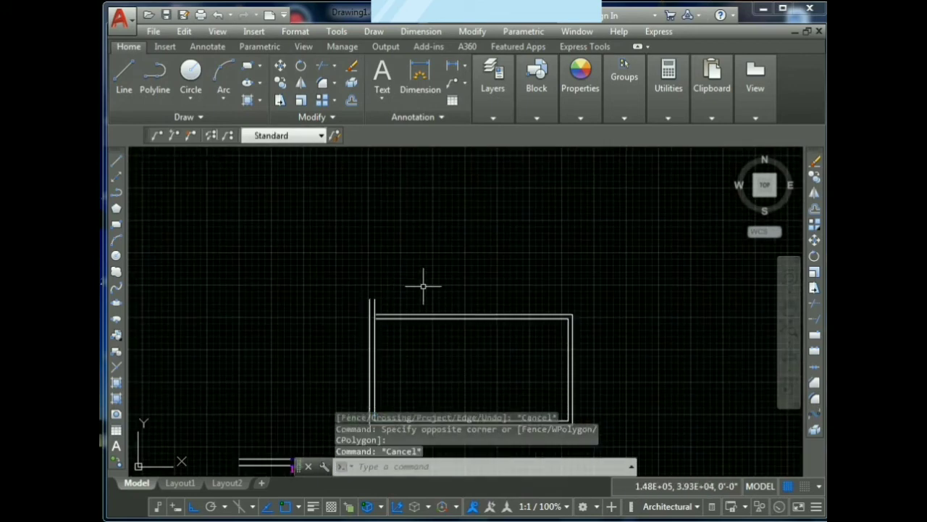
Explode the rectangular multiline outline into separate lines
click(815, 432)
click(618, 435)
click(426, 286)
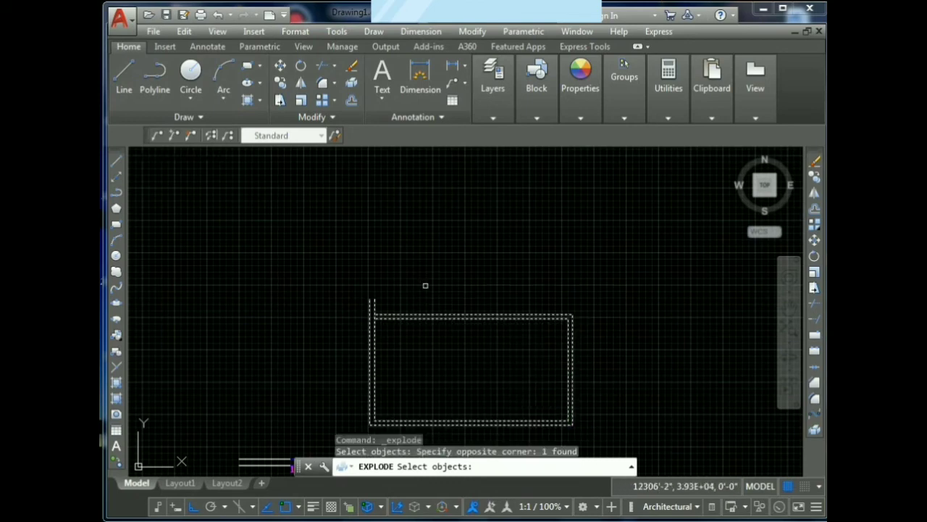
key(Return)
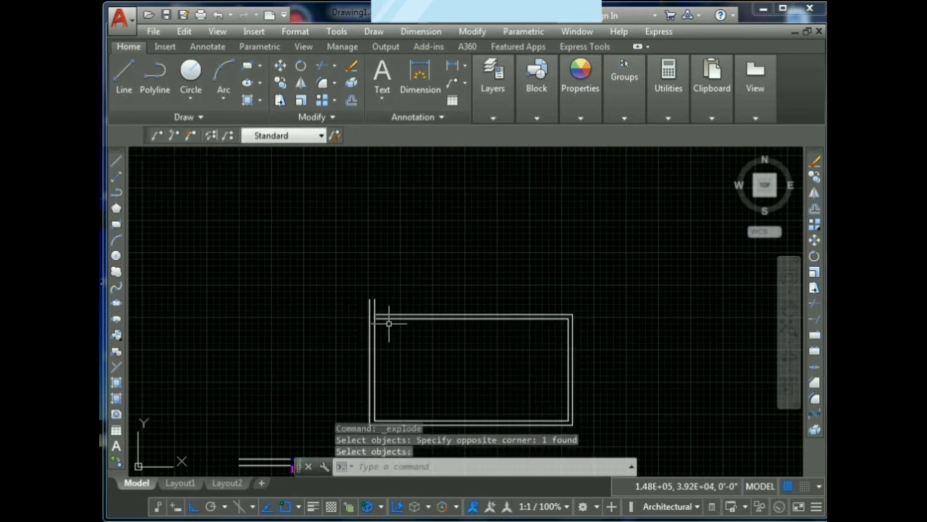
click(384, 317)
click(385, 297)
click(381, 304)
key(Escape)
Extend both open line ends of the rectangle's upper side to the inner vertical line, using all objects as boundaries
scroll(363, 305, up, 10)
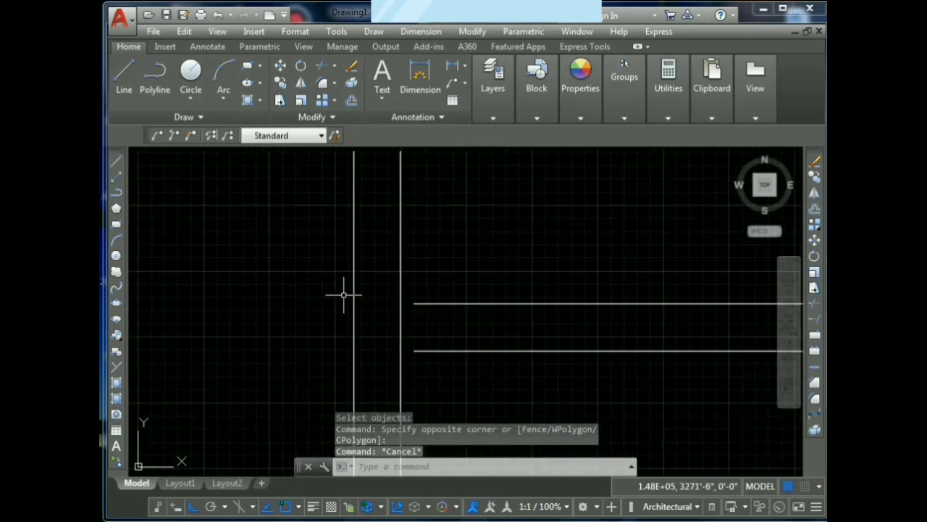
text(ex)
key(Return)
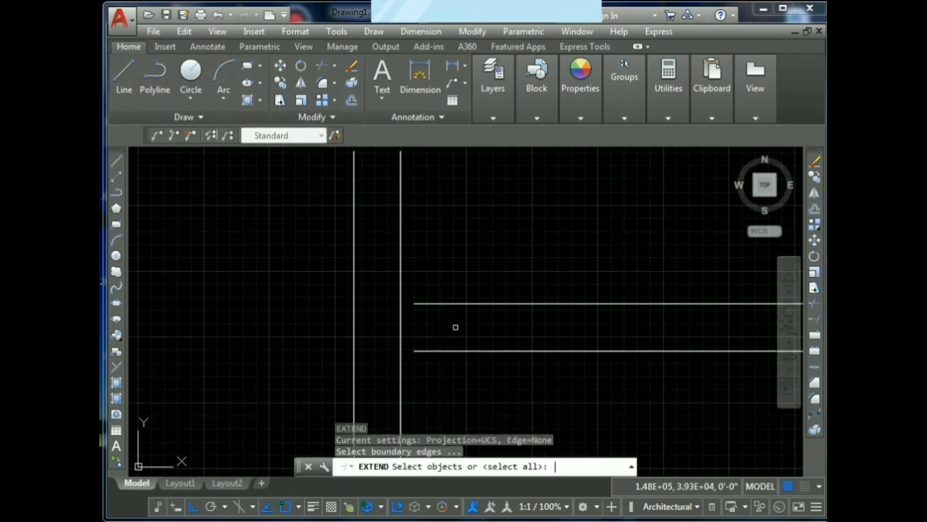
key(Return)
click(468, 363)
click(456, 283)
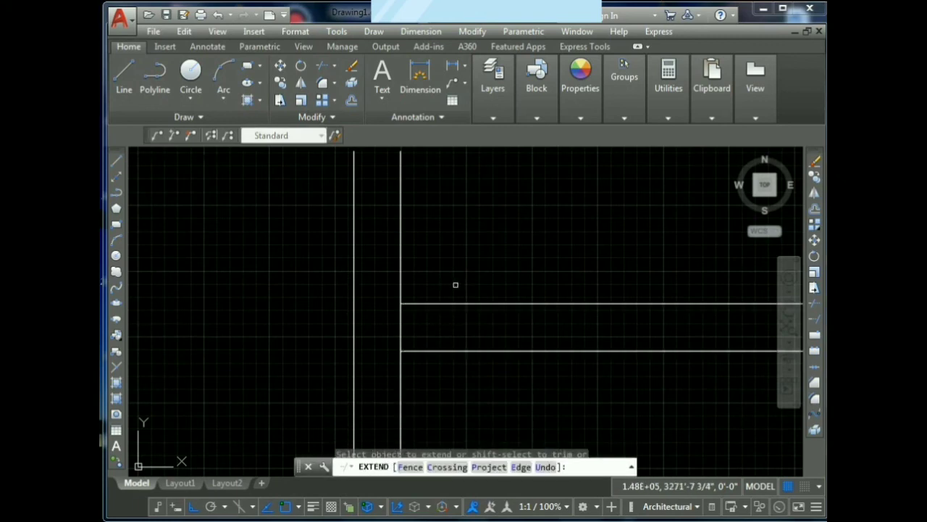
scroll(456, 284, down, 5)
key(Escape)
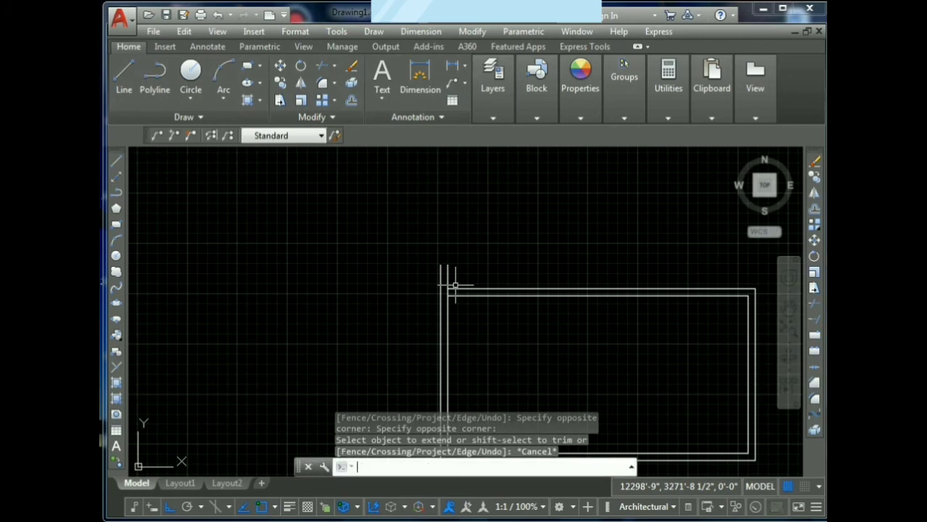
Trim the overshoot above the rectangle's upper-left corner, cutting the inner vertical line back to the upper side
text(TR)
key(Return)
key(Return)
click(453, 280)
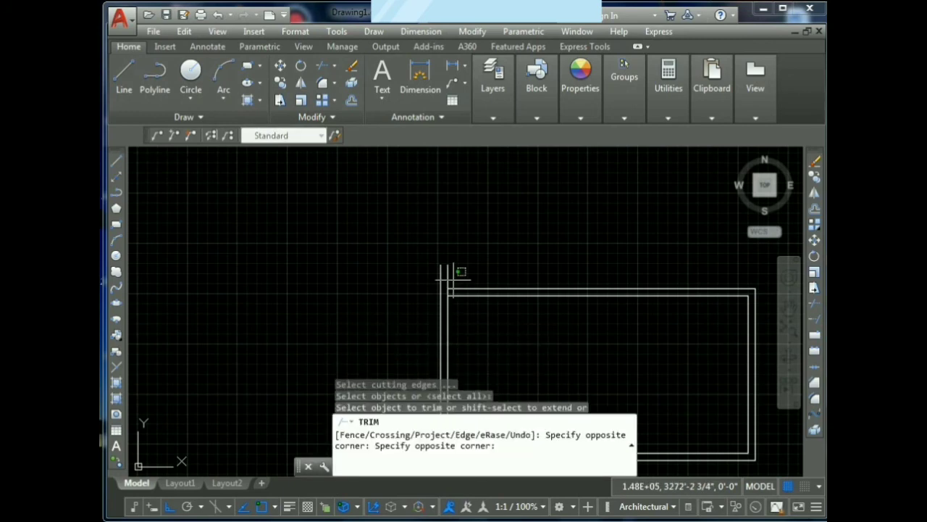
click(422, 263)
key(Escape)
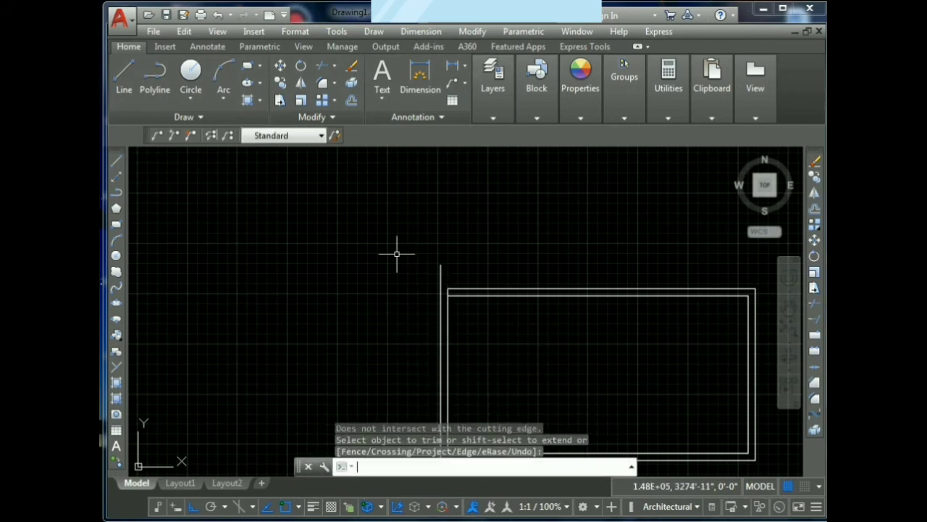
key(Escape)
Draw a vertical multiline partition from the rectangle's lower inner line to its upper inner line, about a third of the way across
scroll(559, 368, down, 4)
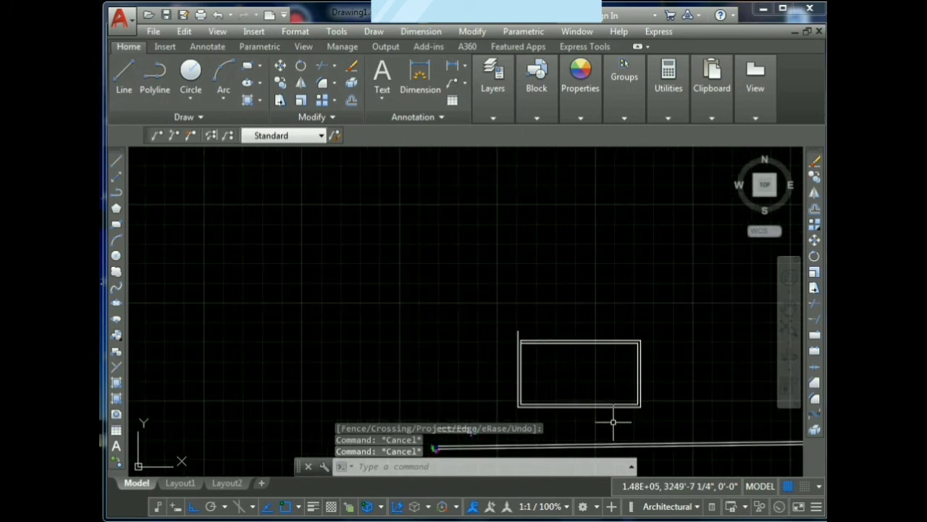
scroll(612, 422, up, 2)
text(MLIN)
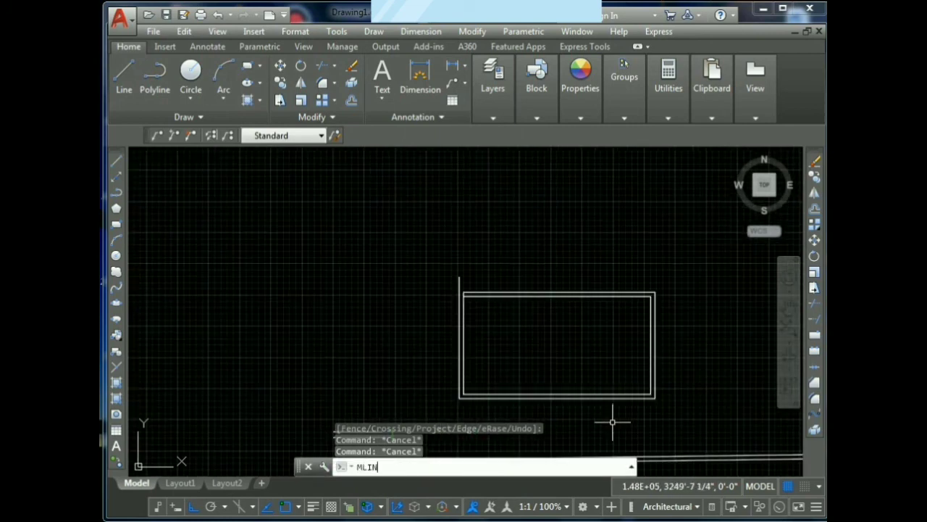
text(E)
key(Return)
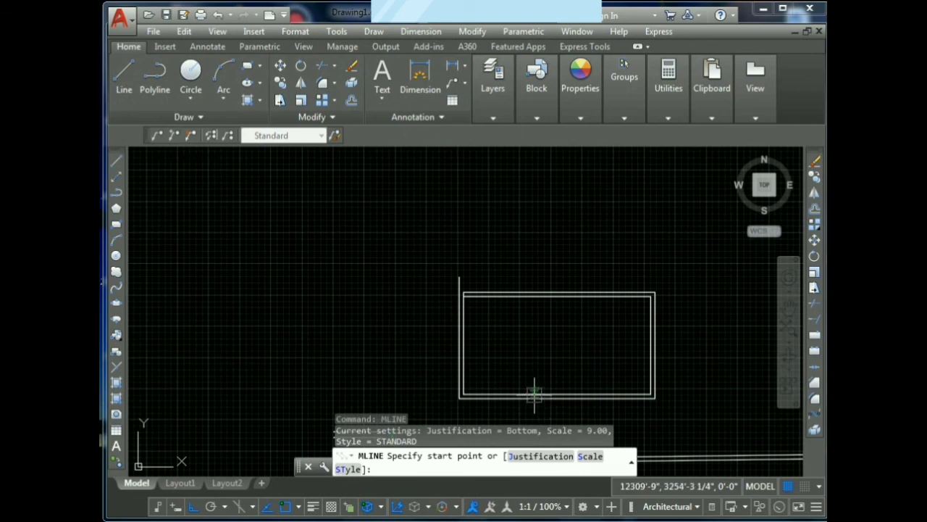
click(535, 392)
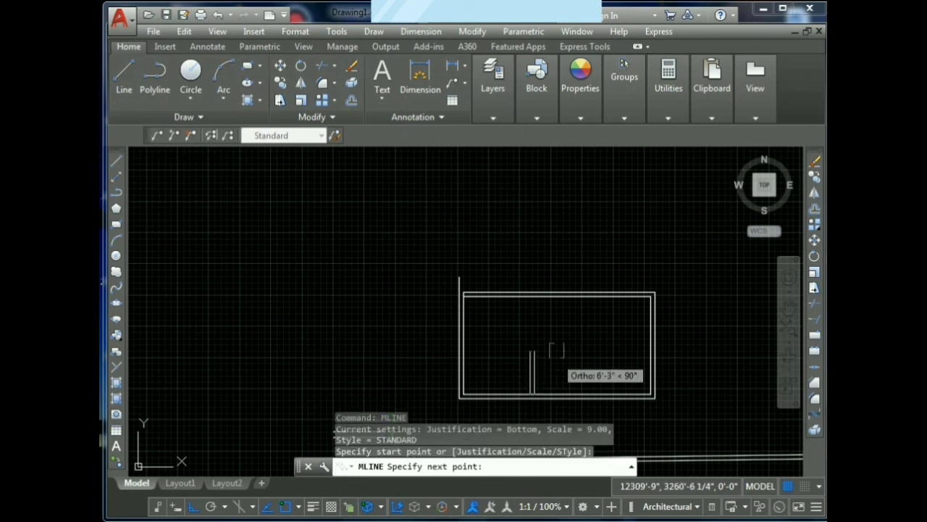
click(533, 296)
key(Escape)
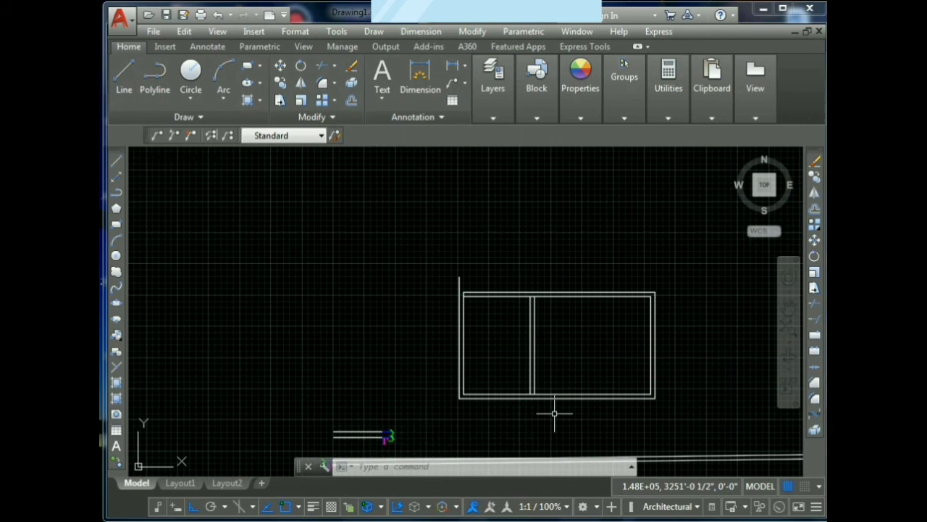
Dimension the spacing between the partition's two lines at its upper end, placing the dimension above the rectangle
scroll(522, 351, up, 4)
scroll(533, 347, down, 4)
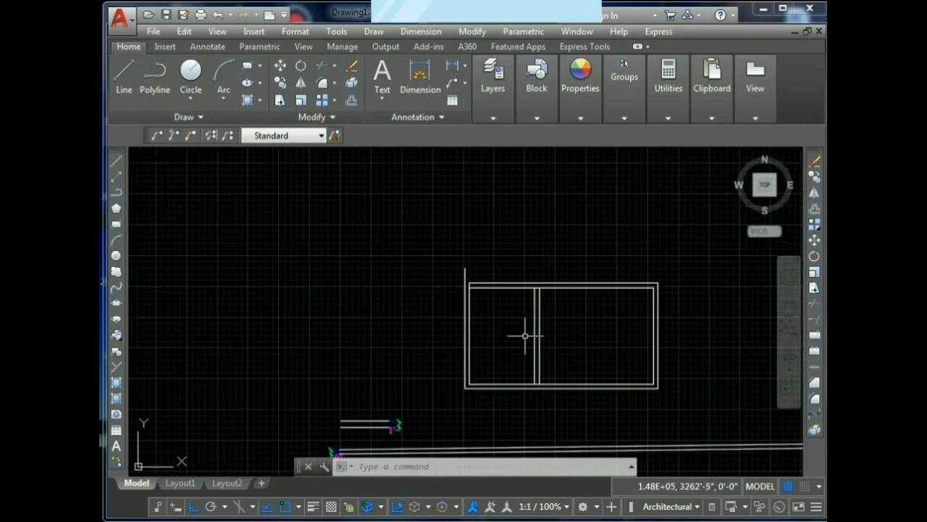
scroll(718, 398, up, 2)
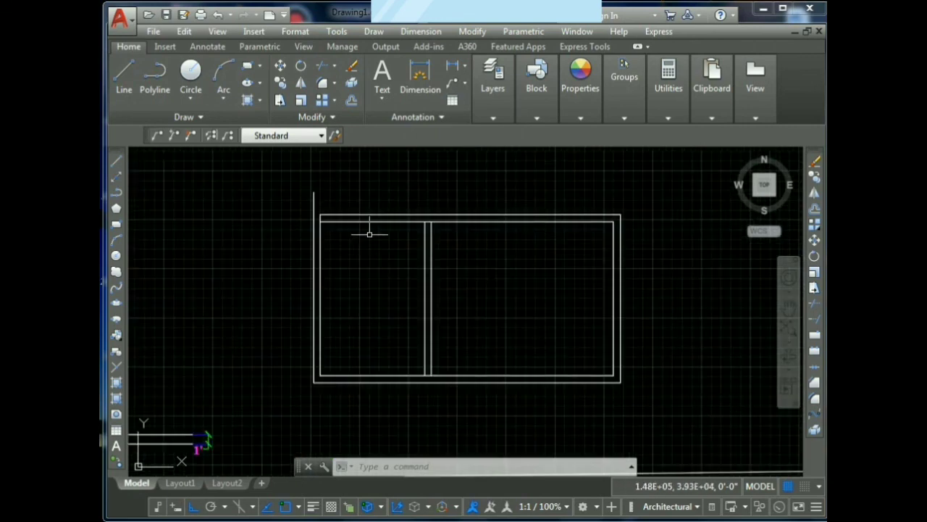
scroll(415, 198, up, 3)
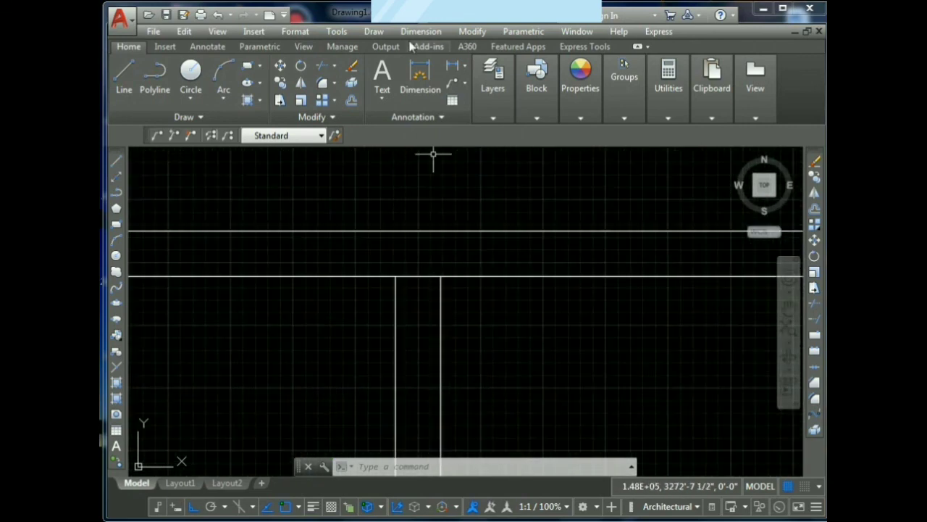
click(420, 73)
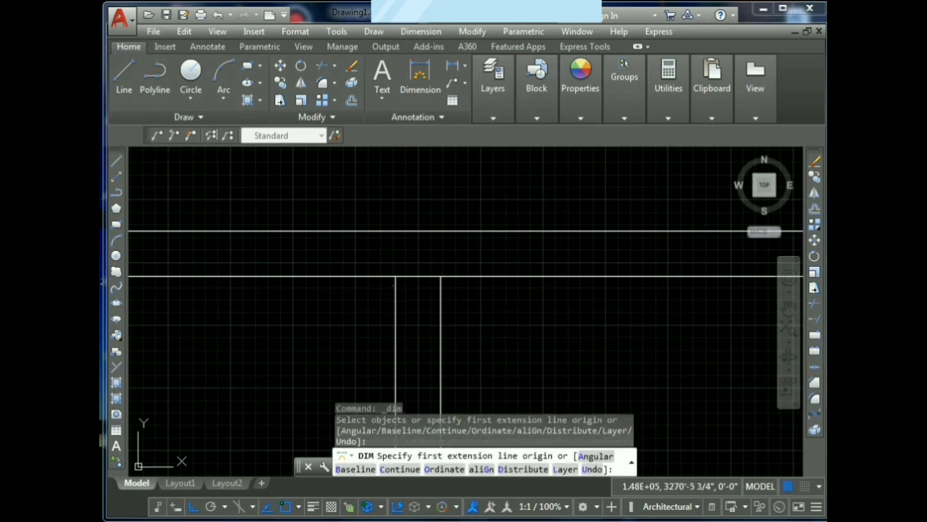
click(396, 276)
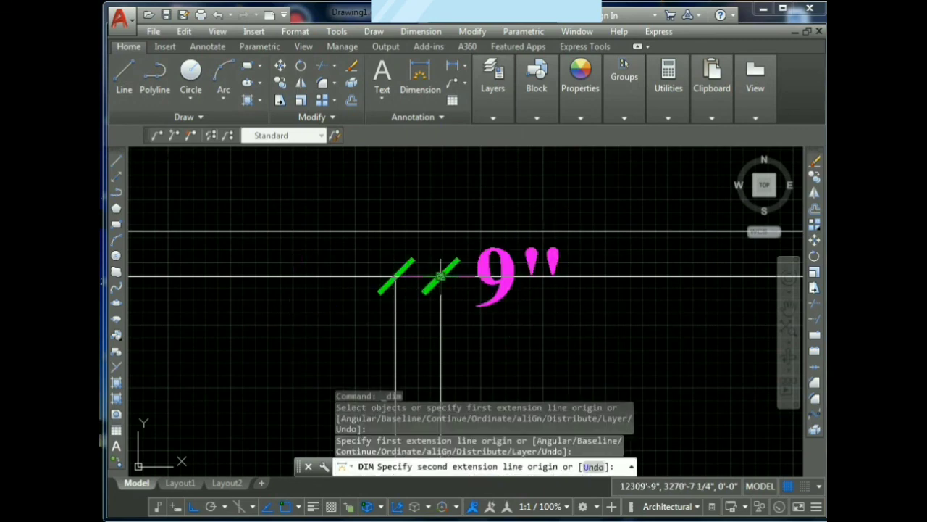
click(441, 276)
click(455, 201)
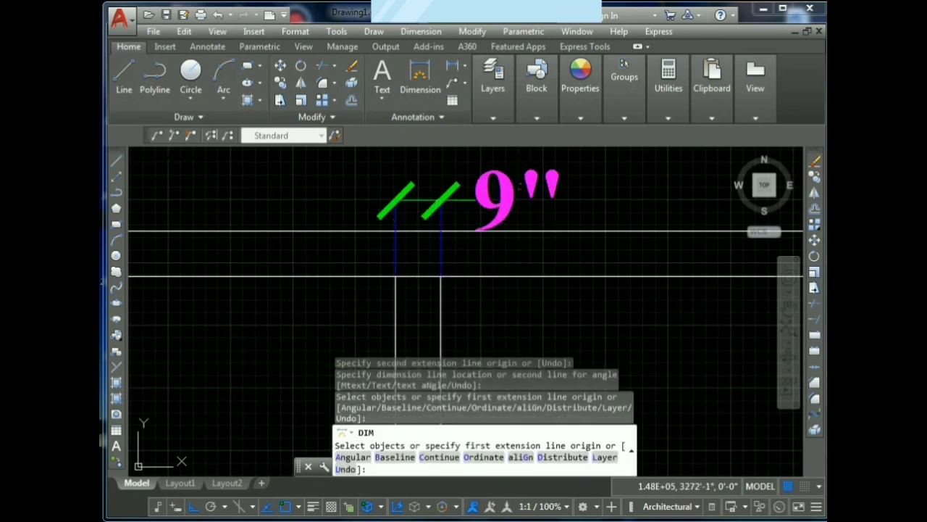
key(Escape)
key(Escape)
scroll(505, 320, down, 5)
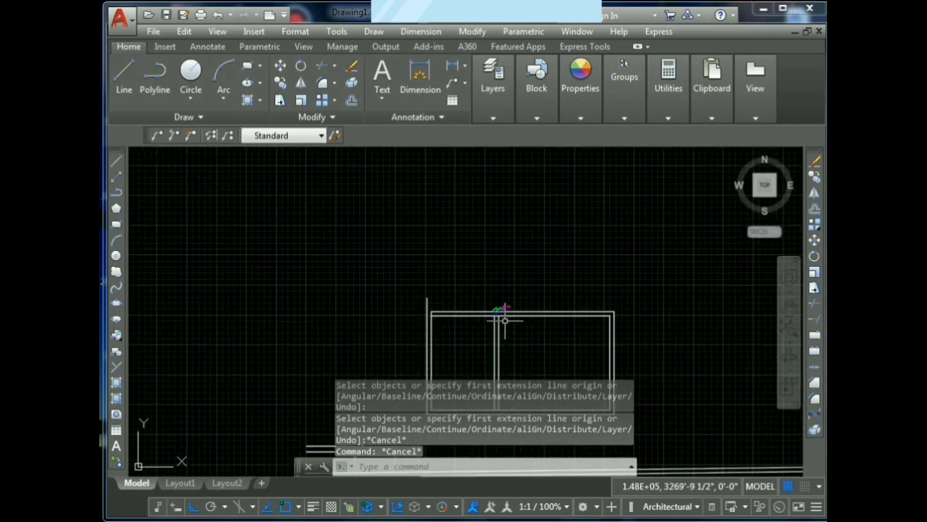